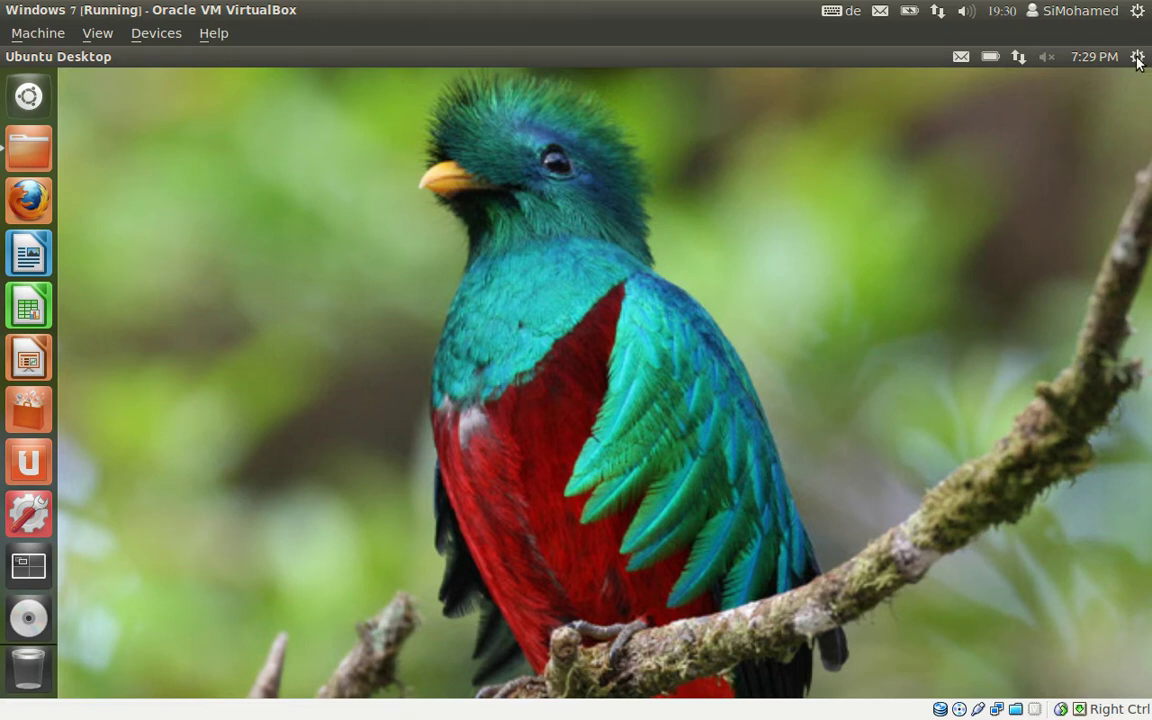
- Compare the host's user and session options with the combined session options of the Ubuntu virtual machine
left_click(1064, 12)
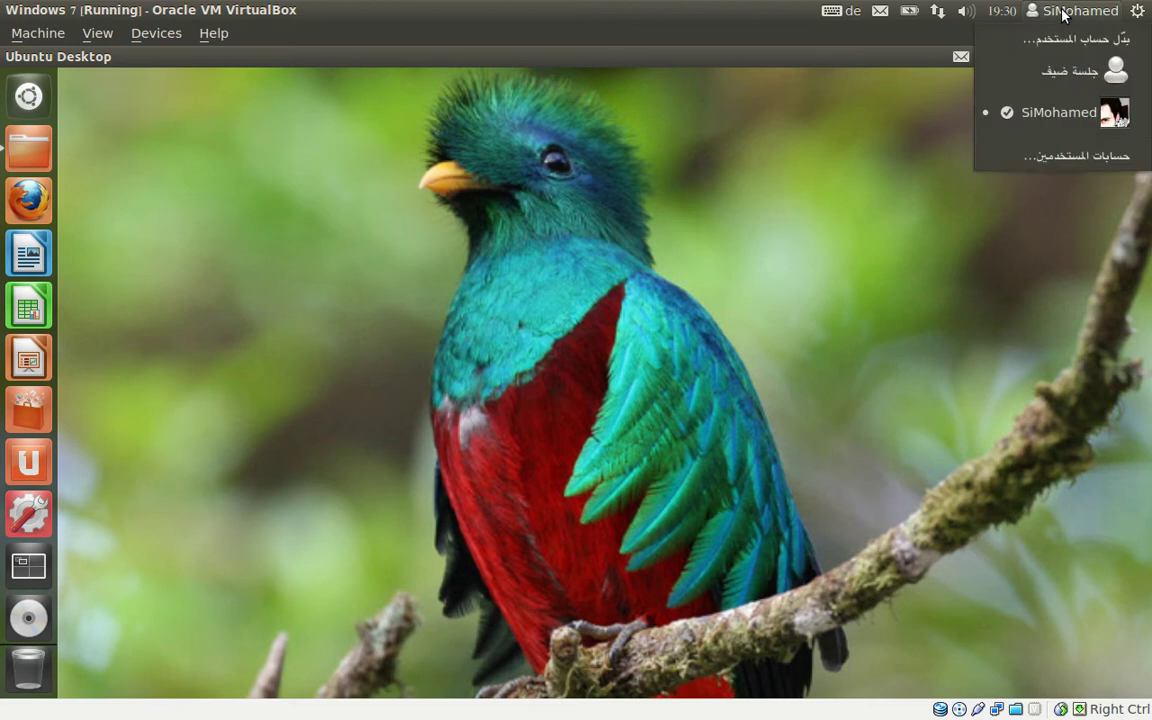
left_click(1138, 11)
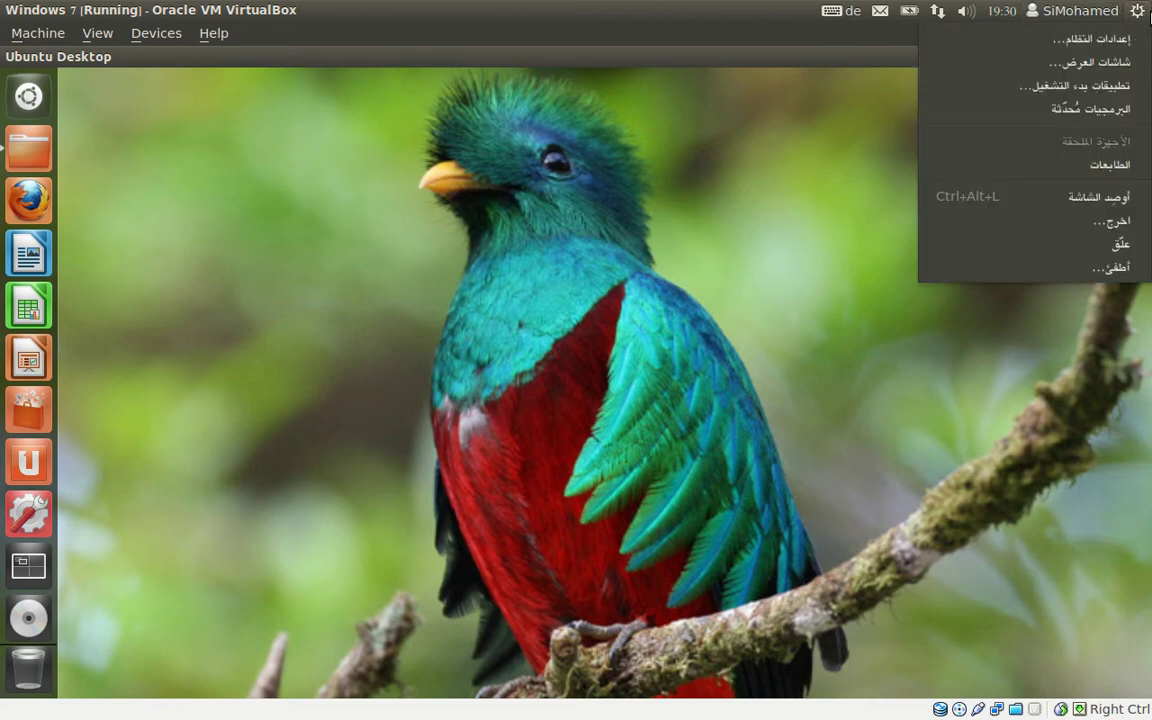
left_click(777, 185)
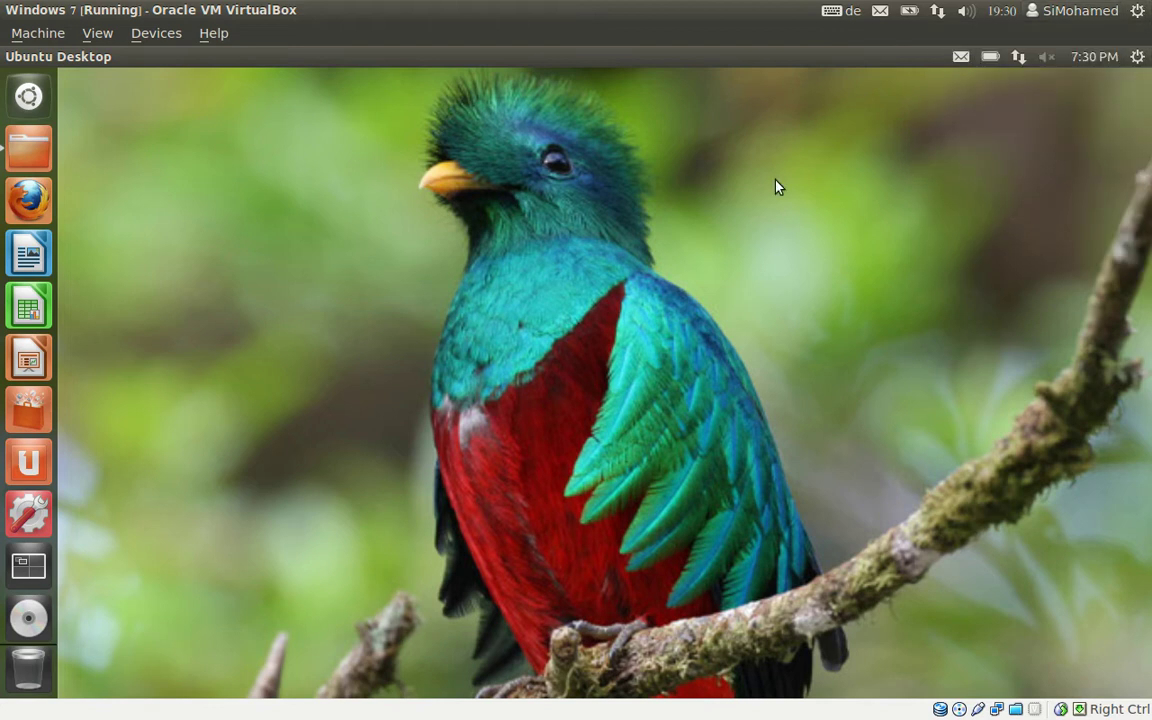
left_click(1140, 58)
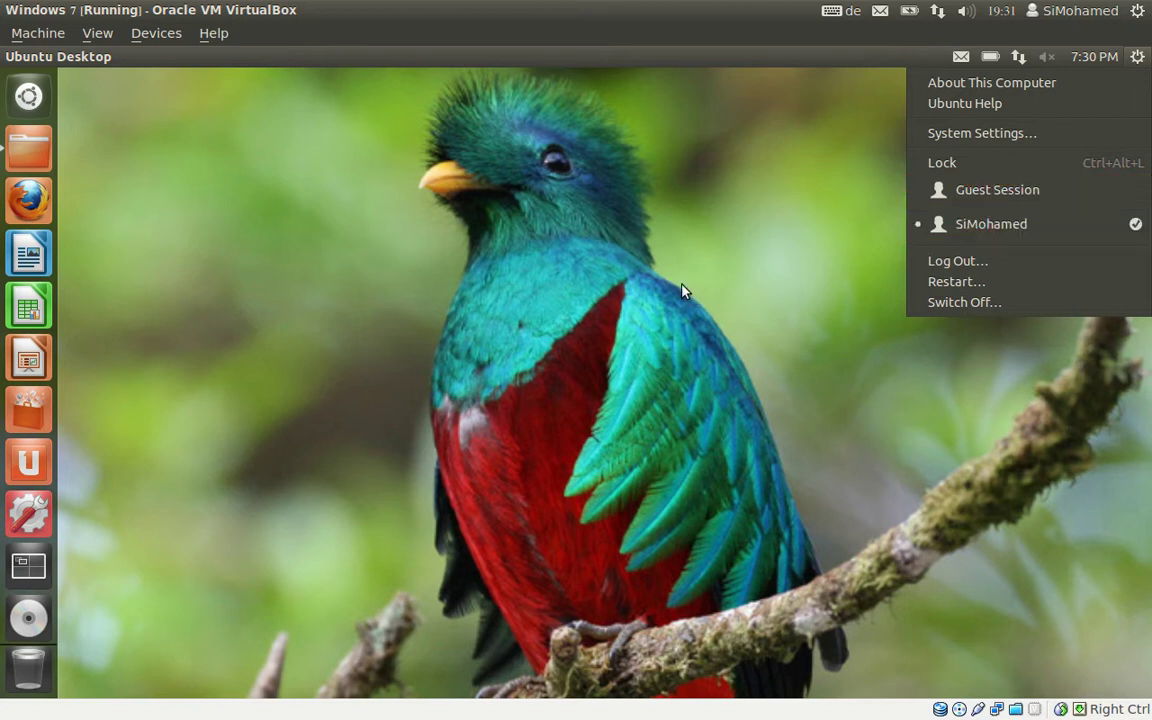
left_click(680, 258)
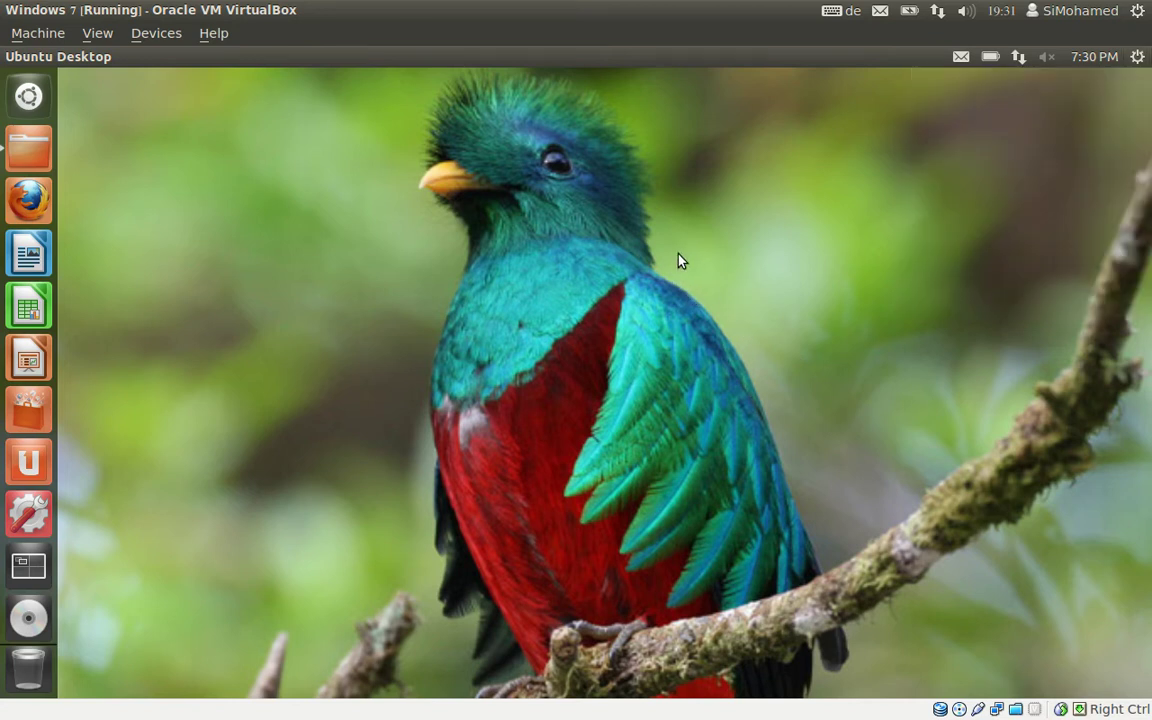
- Open the virtual machine's home folder and review the file manager's Edit and View commands
left_click(12, 152)
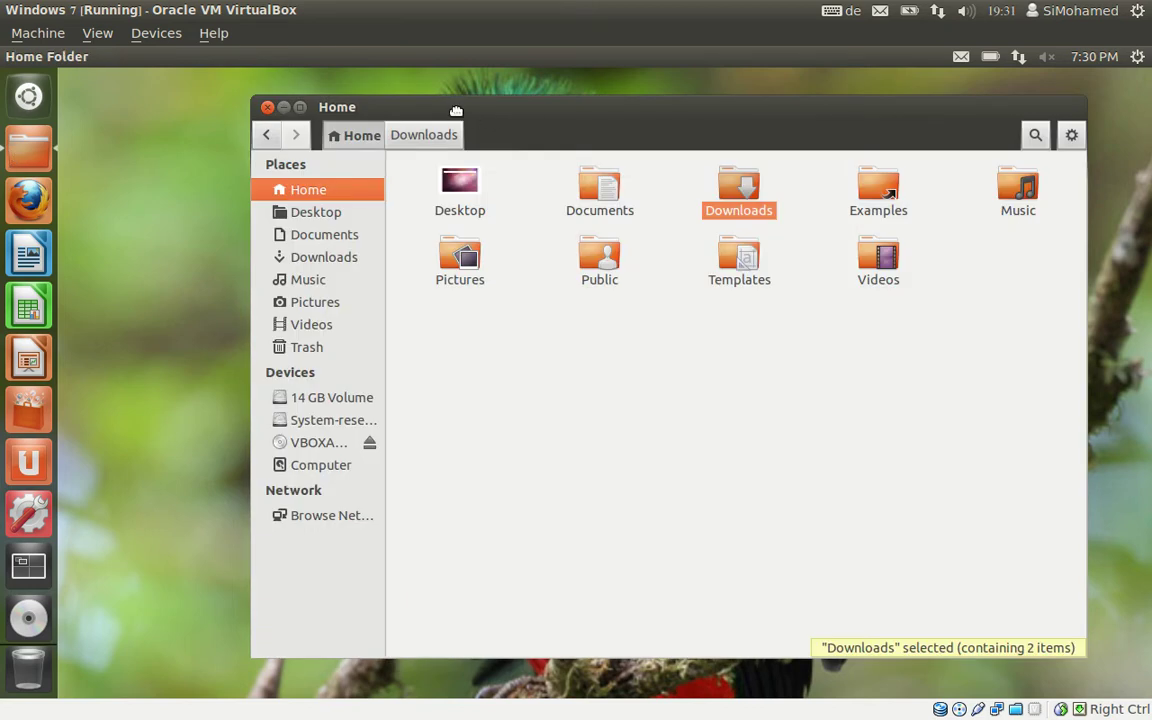
left_click_drag(456, 110, 458, 116)
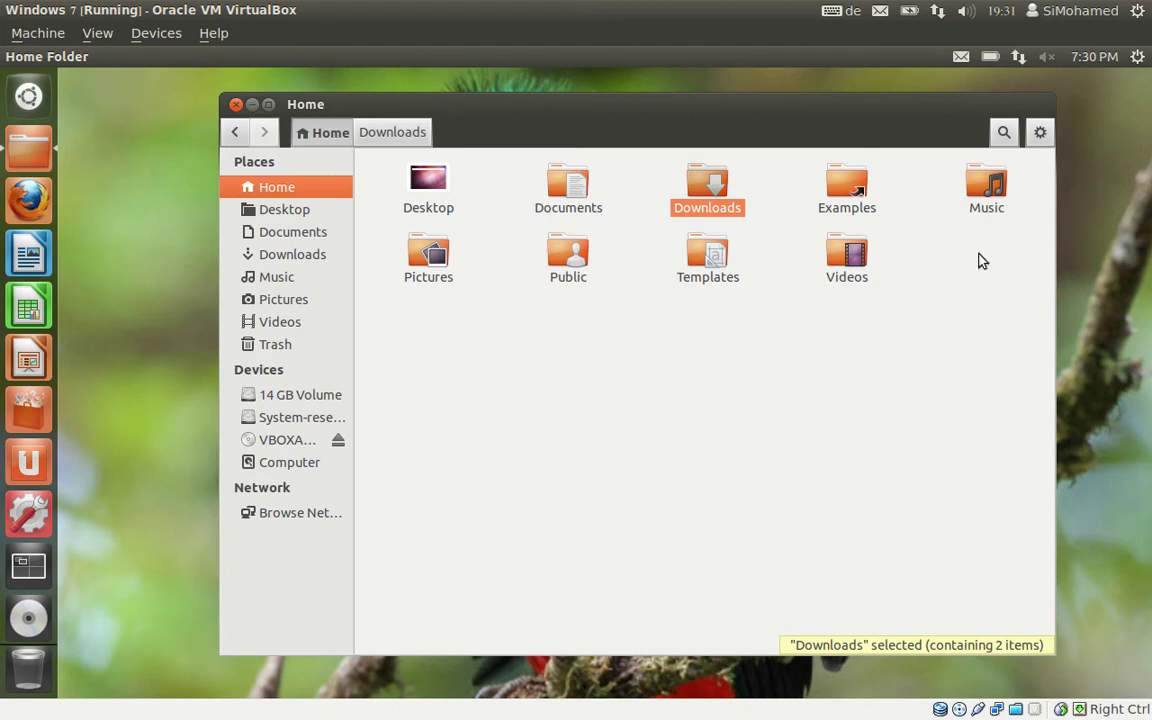
left_click_drag(674, 118, 648, 121)
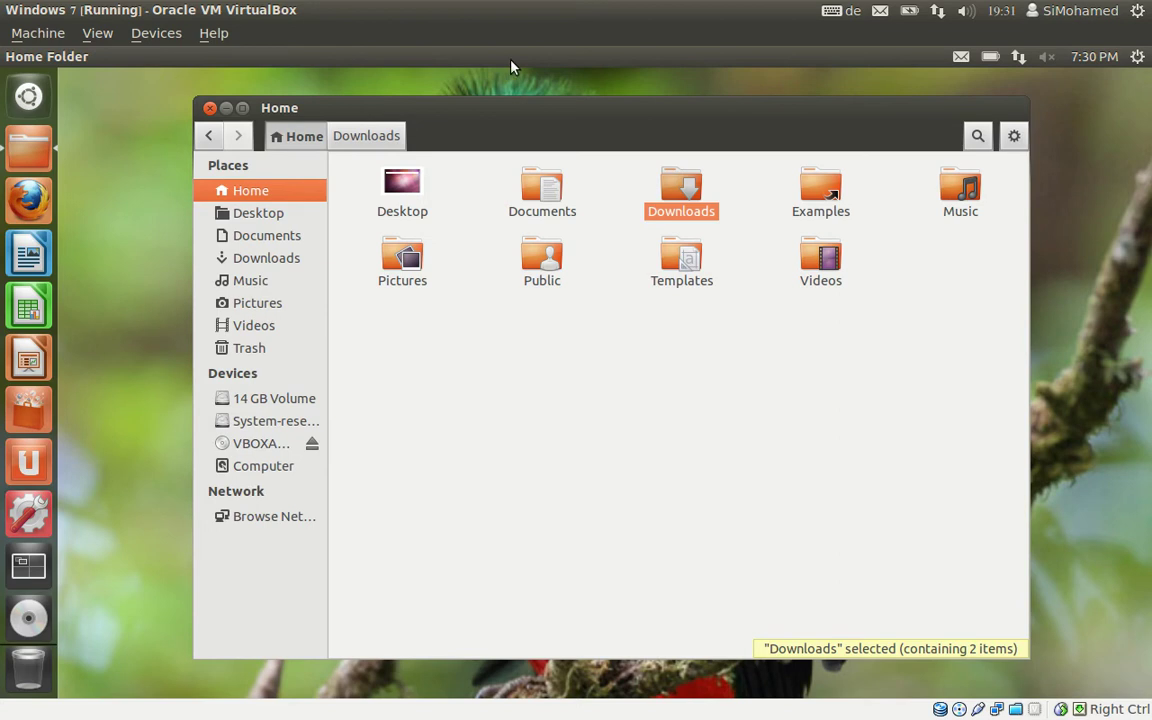
left_click(1015, 137)
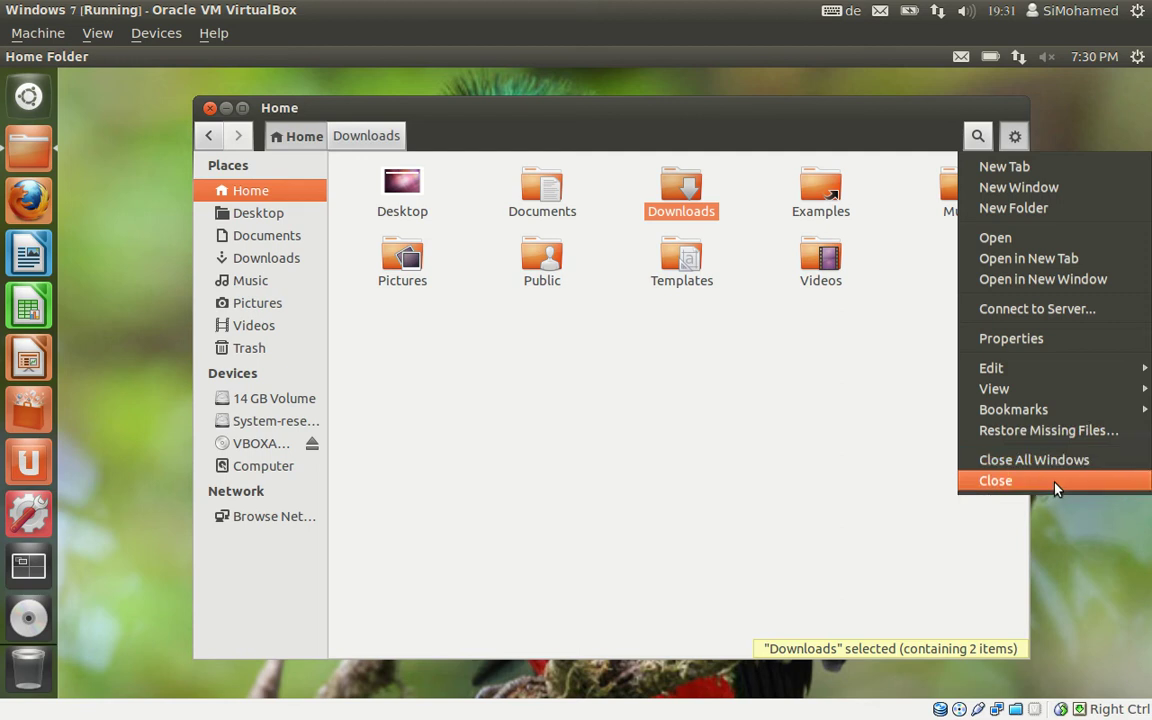
mouse_move(1040, 373)
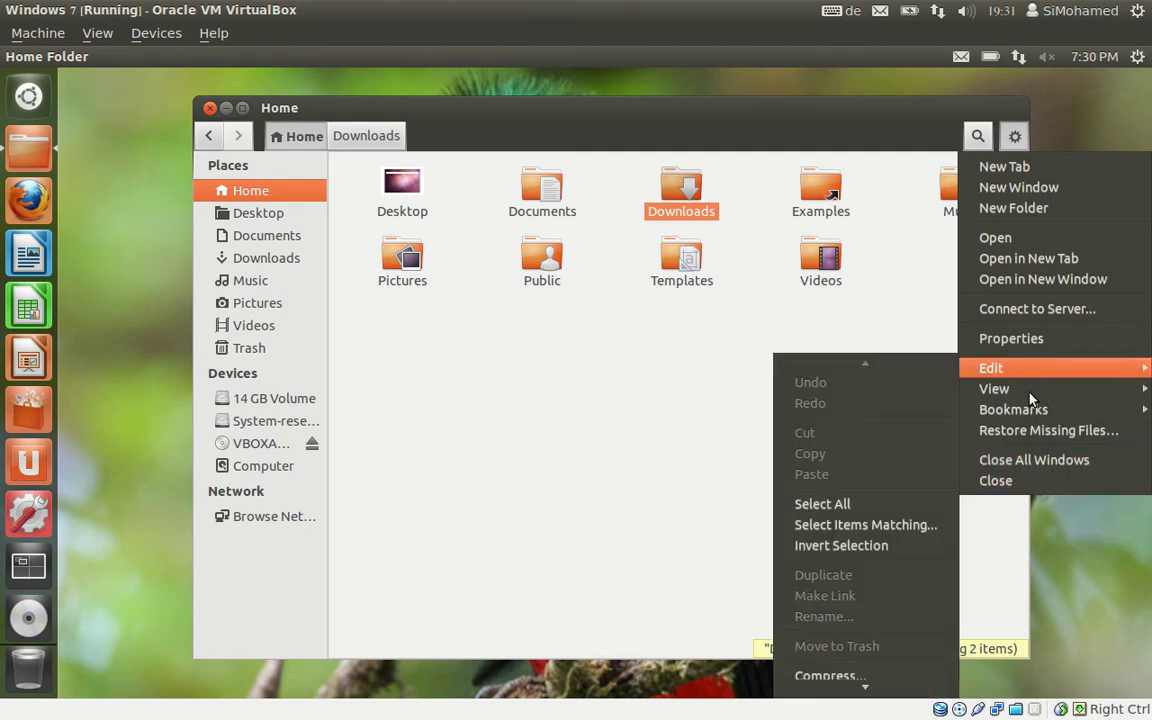
mouse_move(1005, 390)
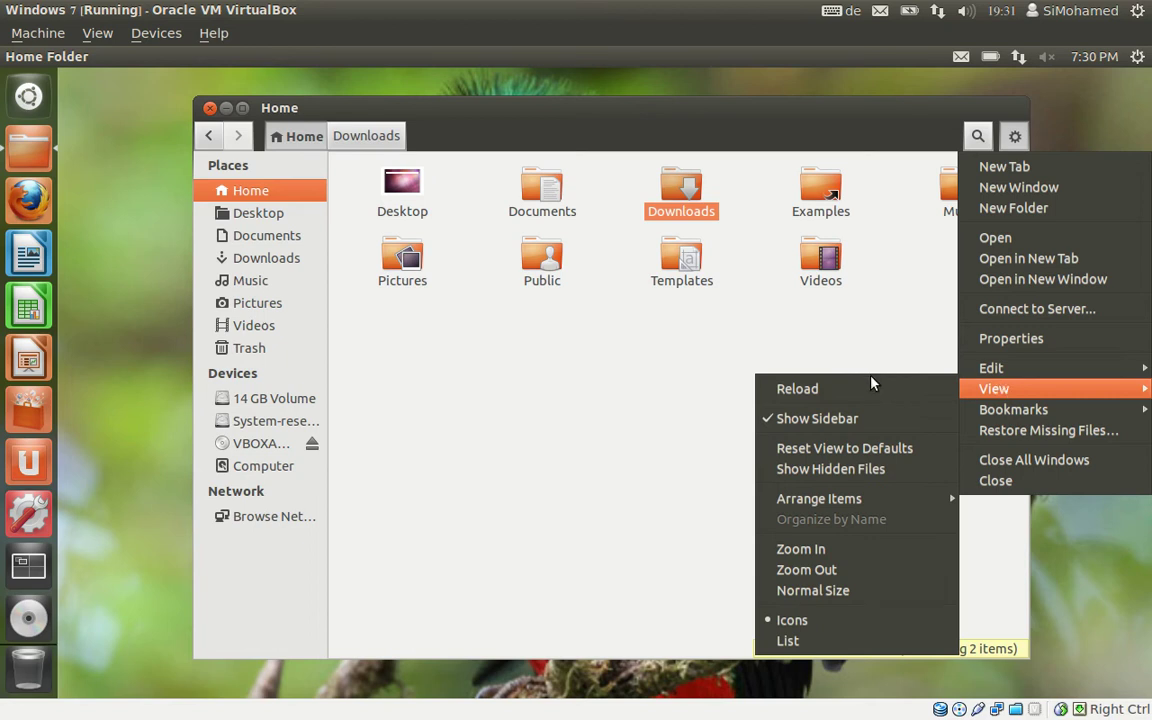
left_click(586, 386)
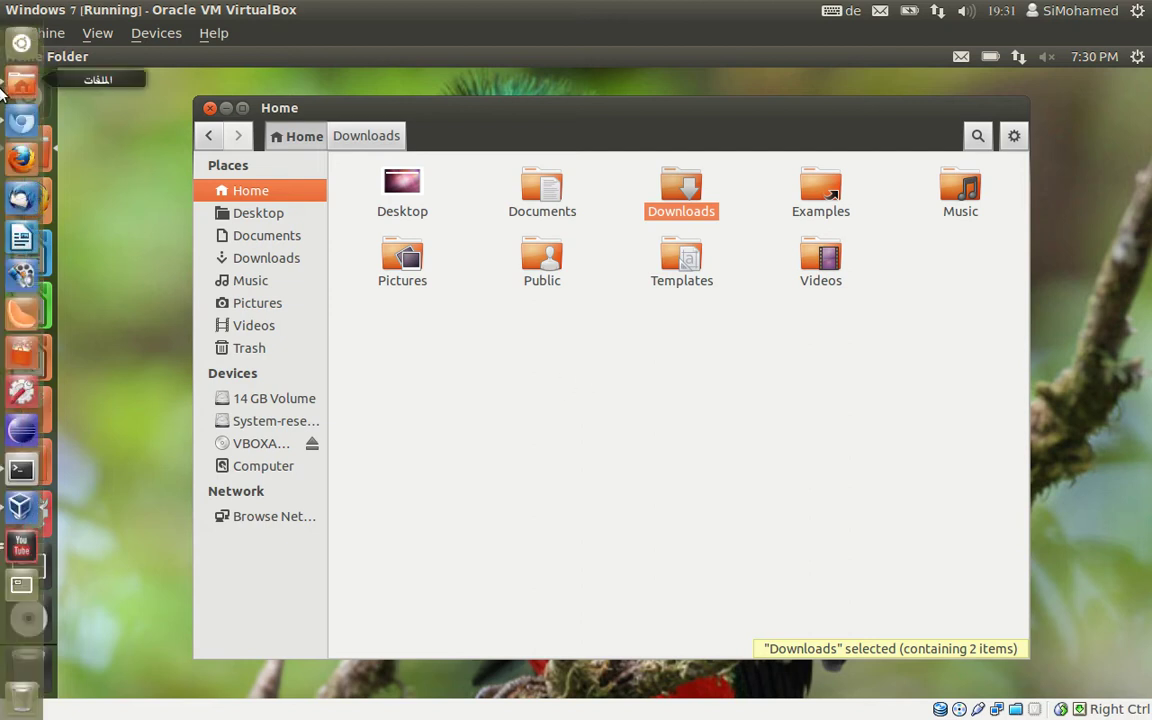
- Show the host's home folder in two panes, return it to a single pane and minimize its window
left_click(12, 90)
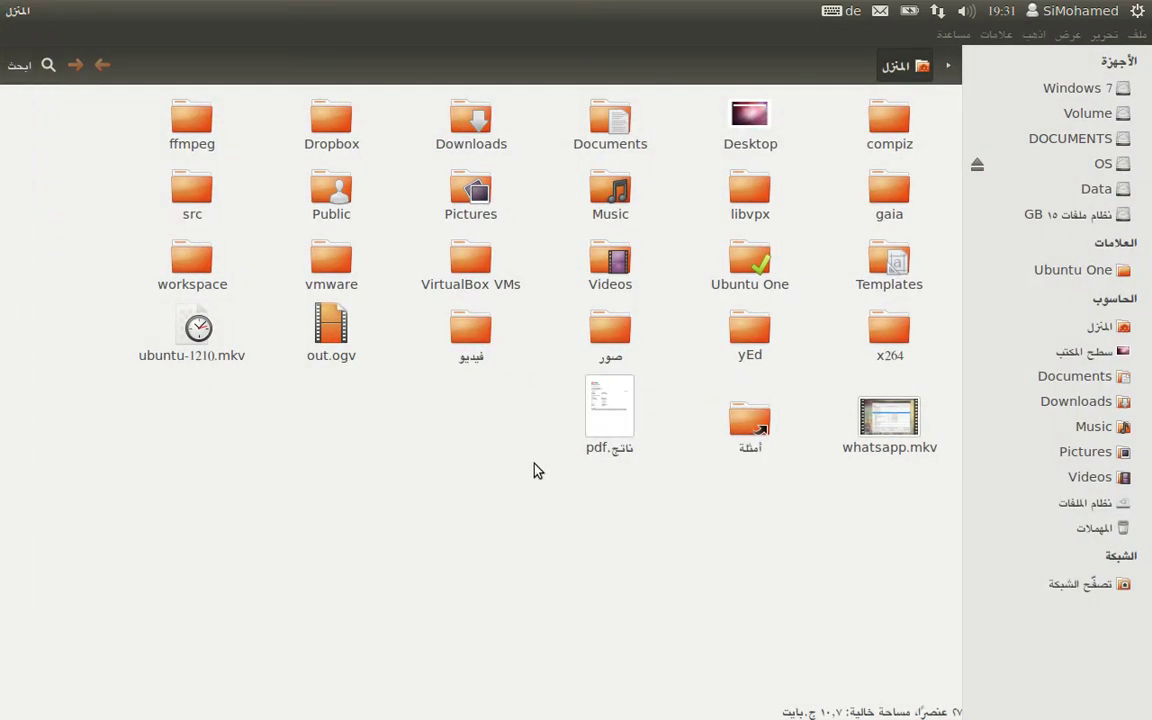
key("F3")
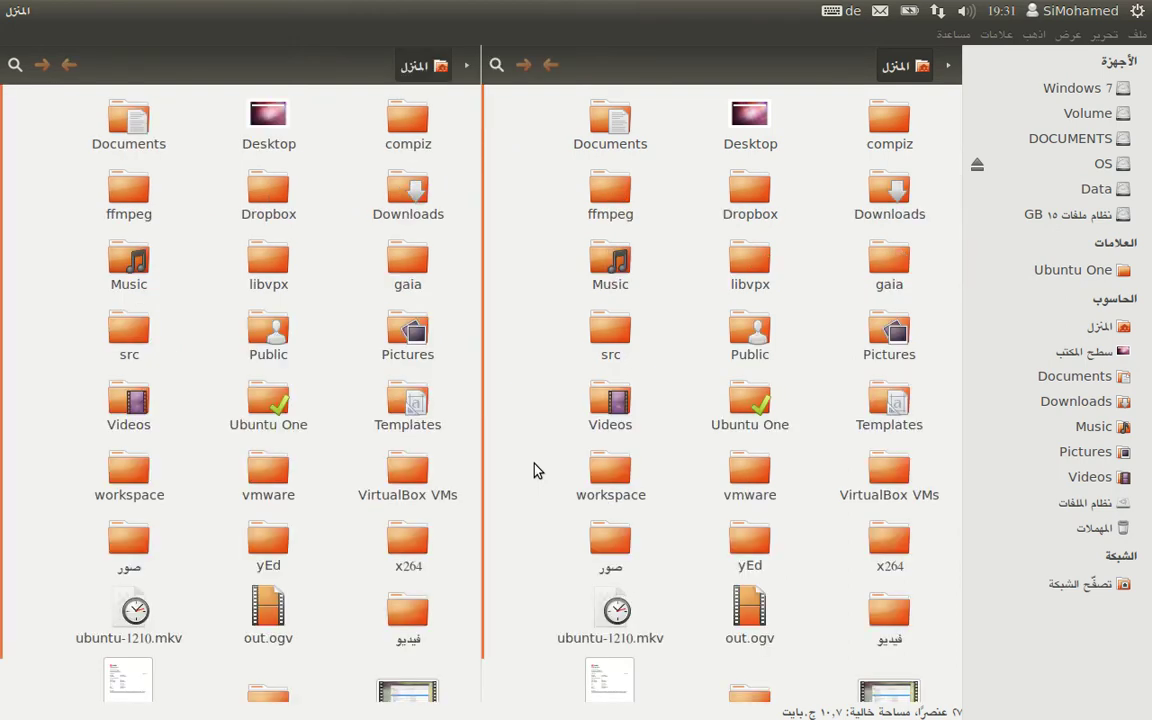
key("F3")
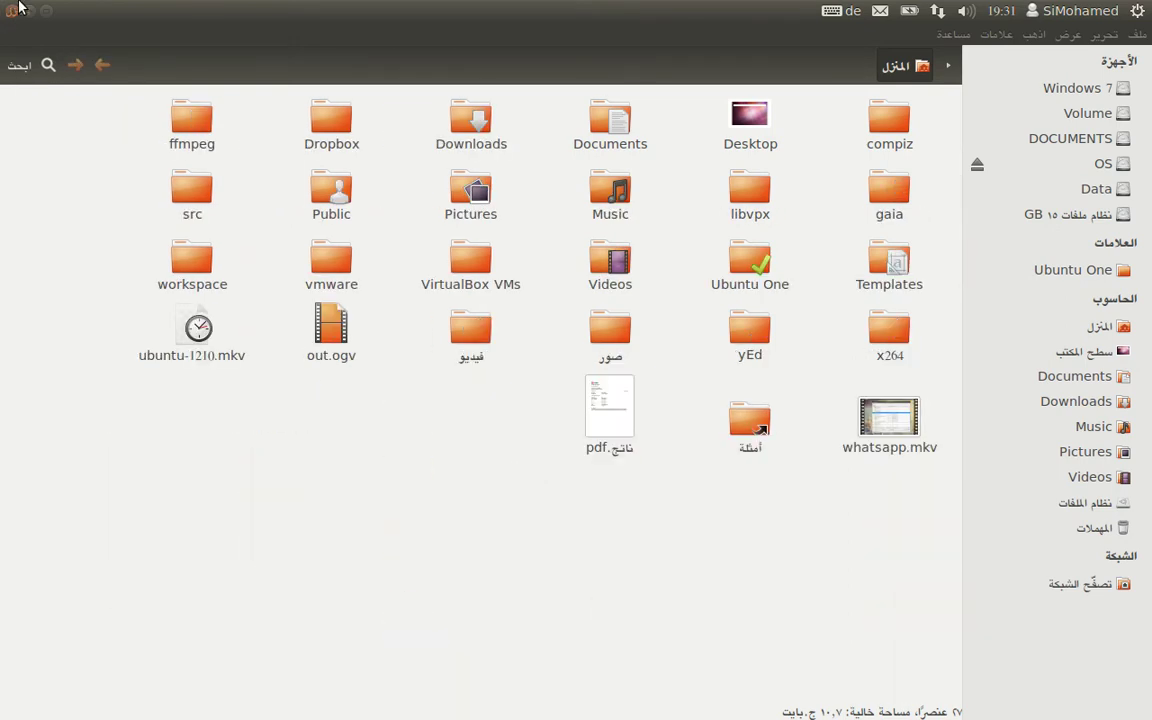
left_click(28, 10)
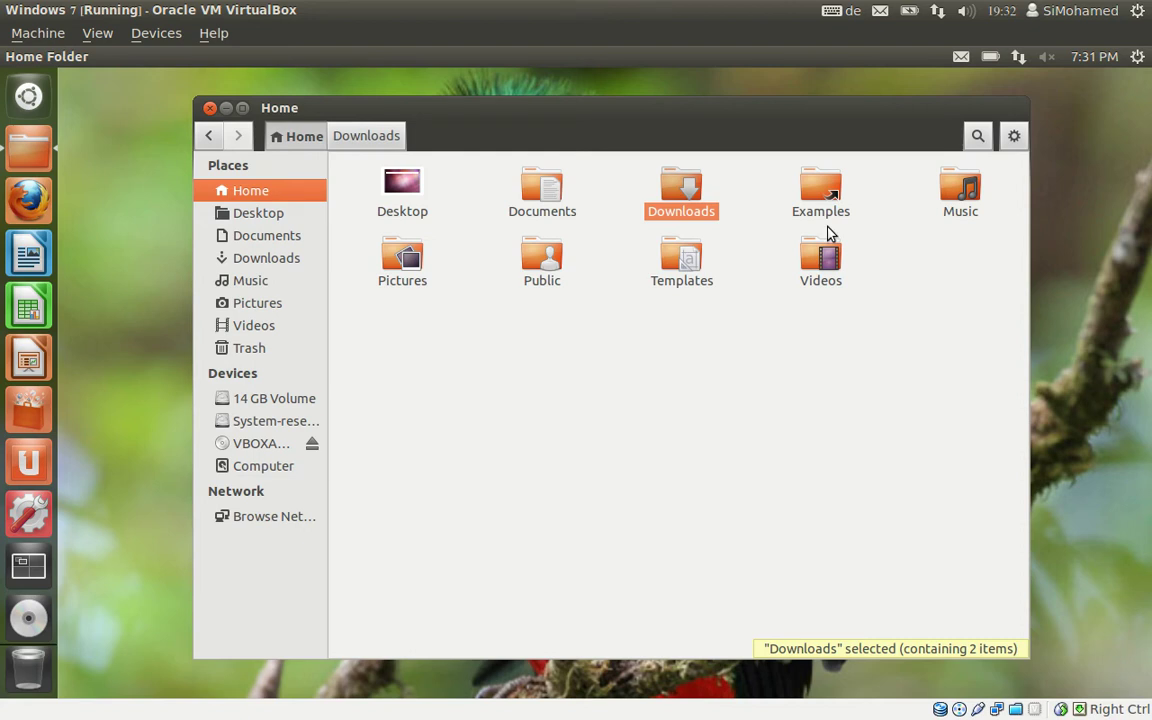
- Start a search for "p" in the virtual machine's home folder, clear the search text and shift the window slightly
type("p")
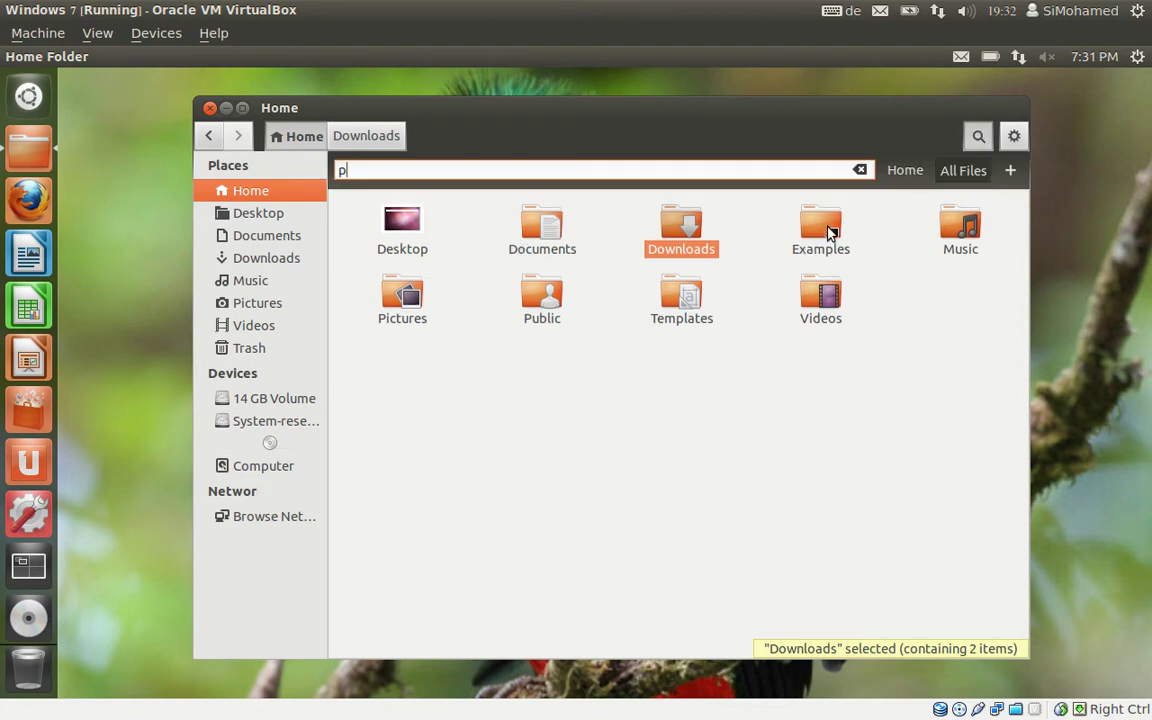
key("BackSpace")
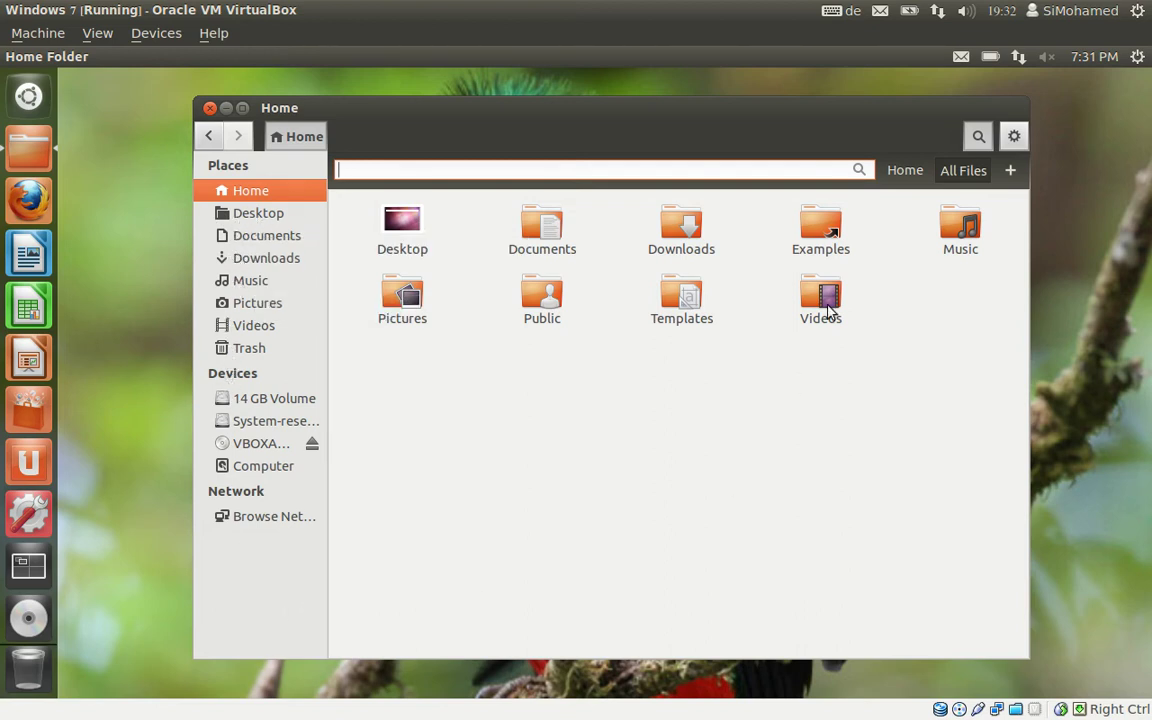
left_click_drag(828, 114, 829, 119)
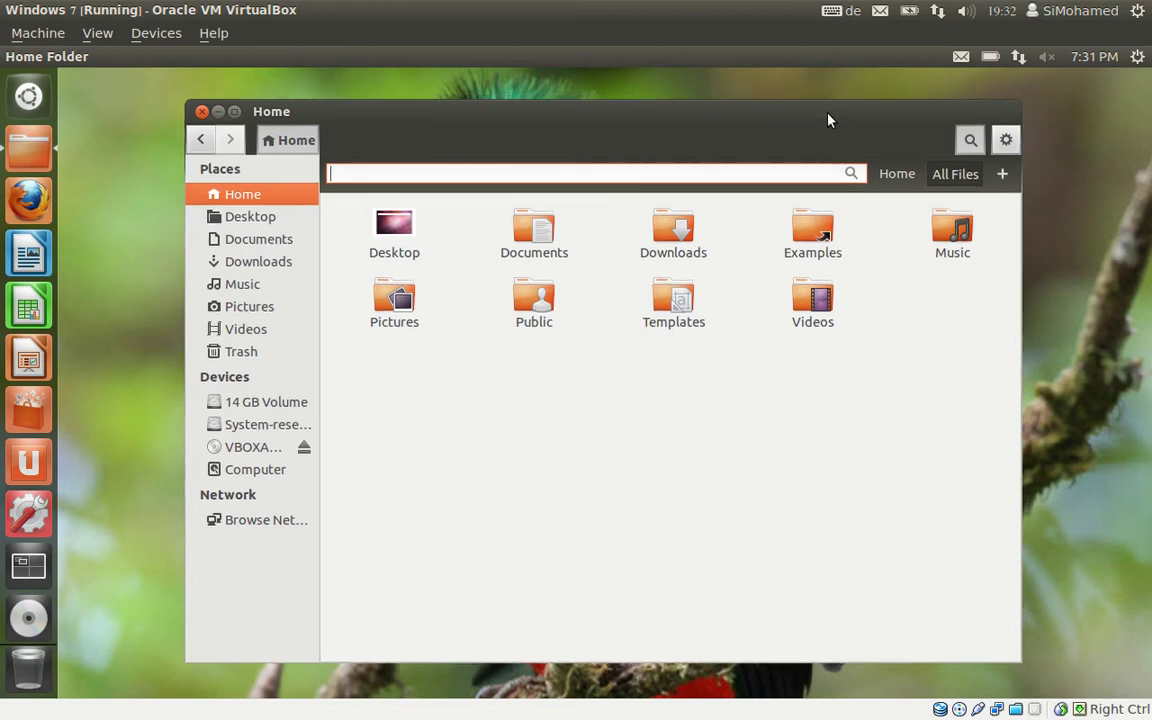
left_click_drag(745, 123, 748, 124)
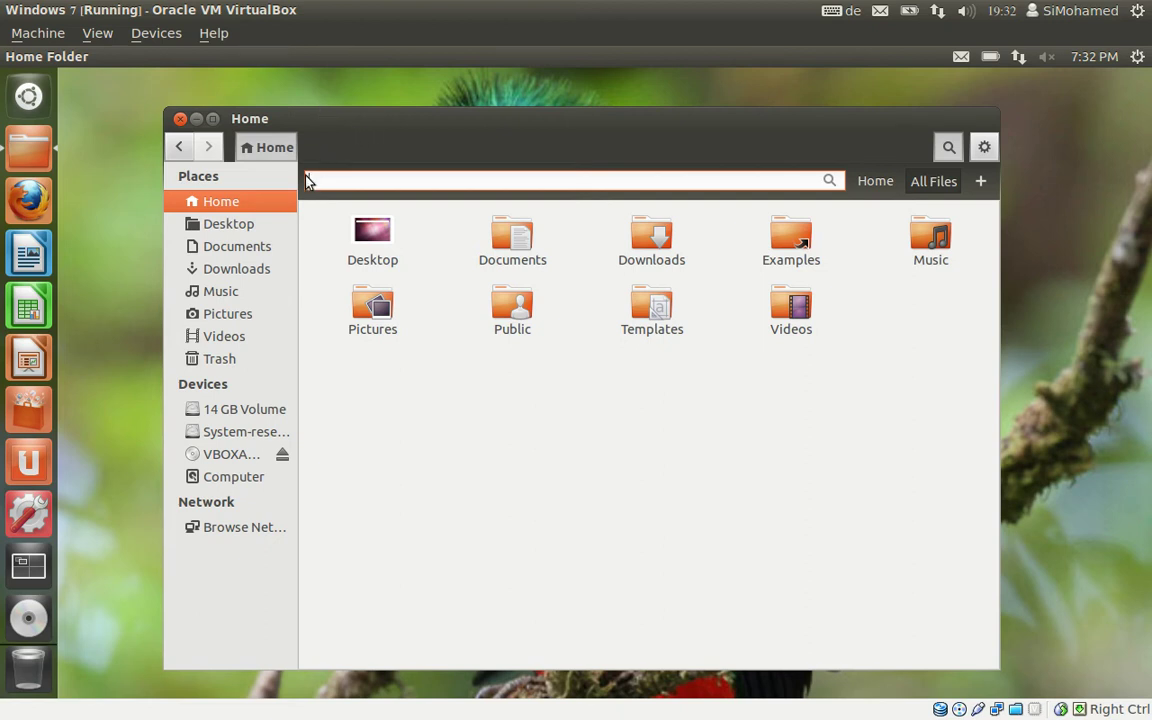
- Bring up the host's home folder for comparison and close its window again
mouse_move(12, 40)
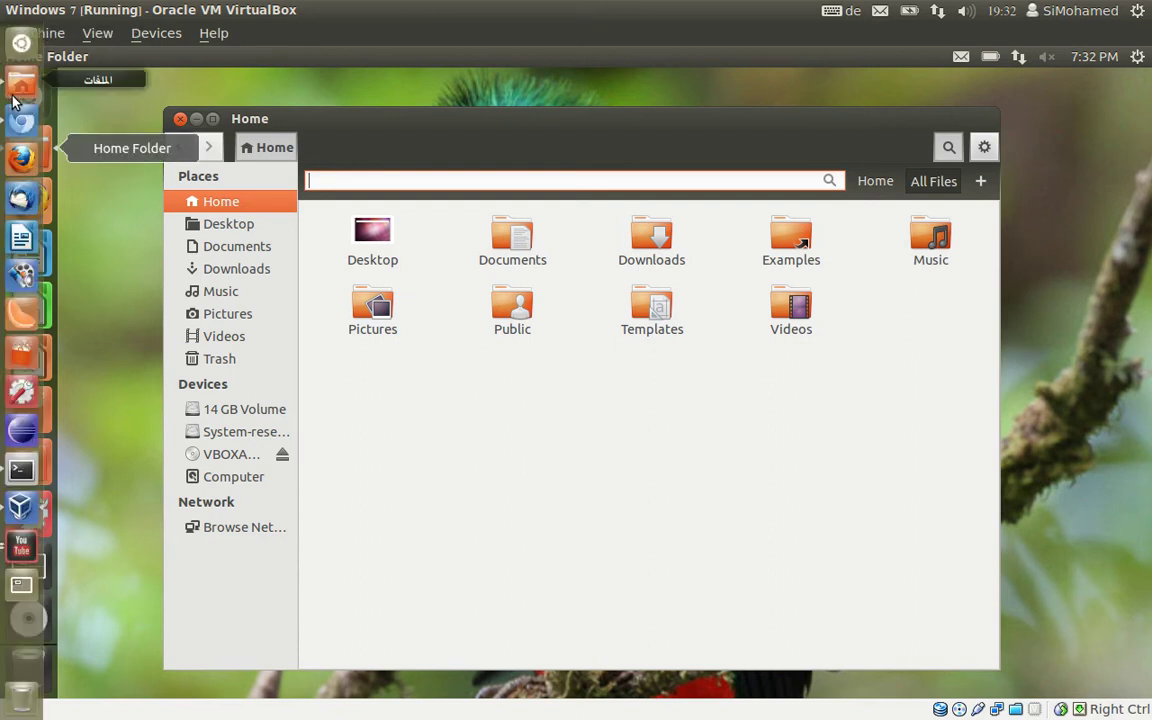
left_click(16, 86)
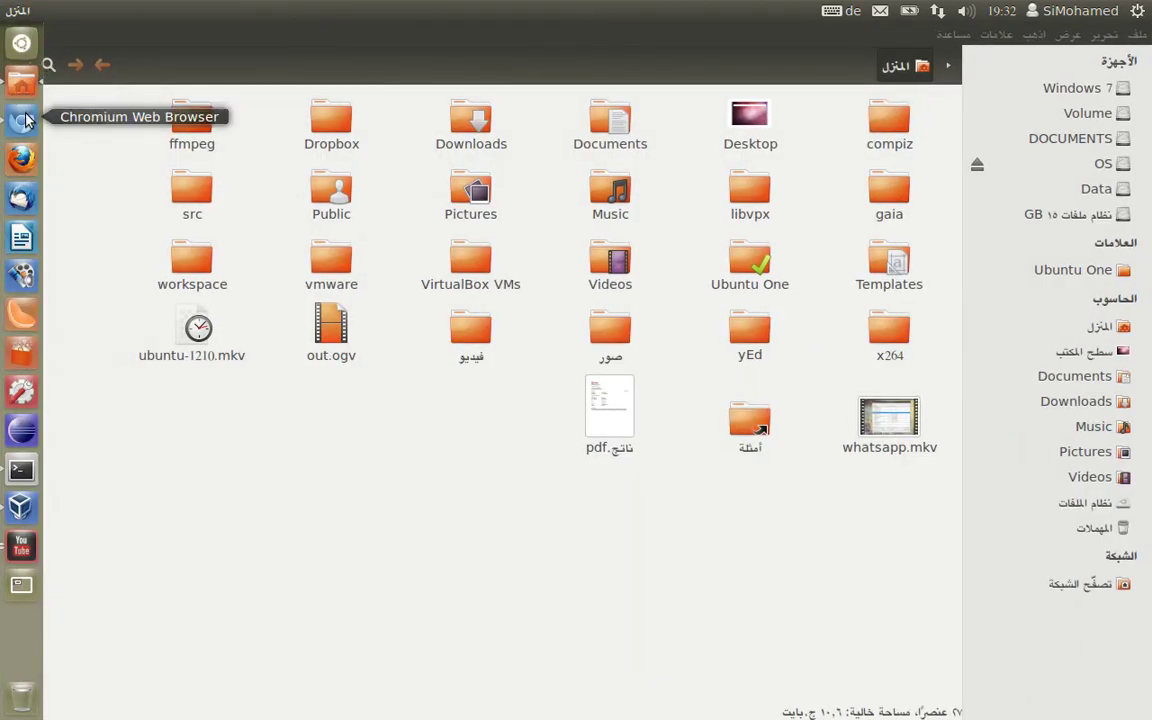
left_click(14, 10)
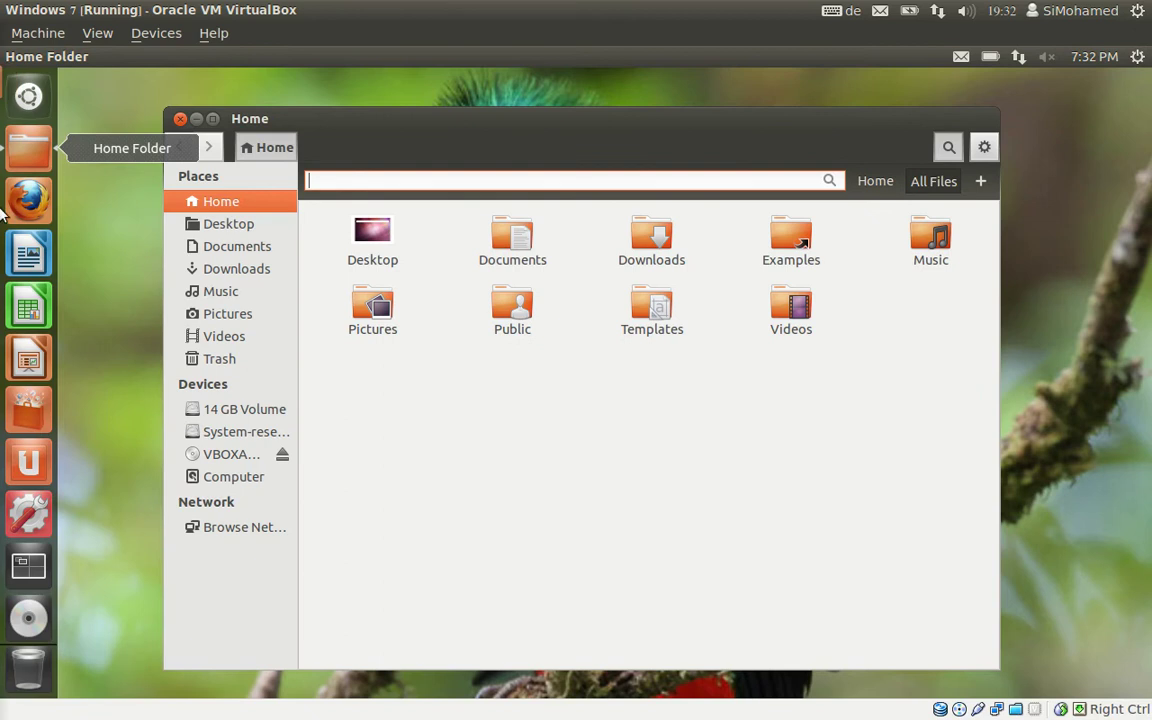
- Switch to Chromium, show the open Twitter page and accept its integration with the Ubuntu desktop
mouse_move(3, 205)
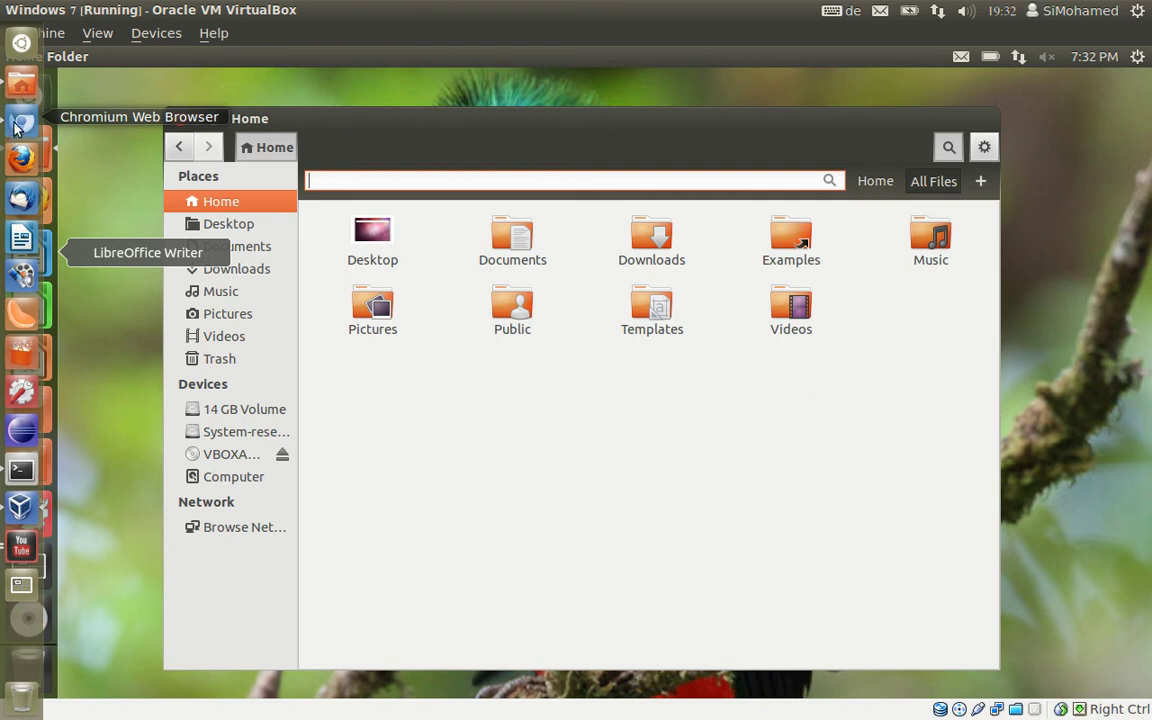
left_click(20, 118)
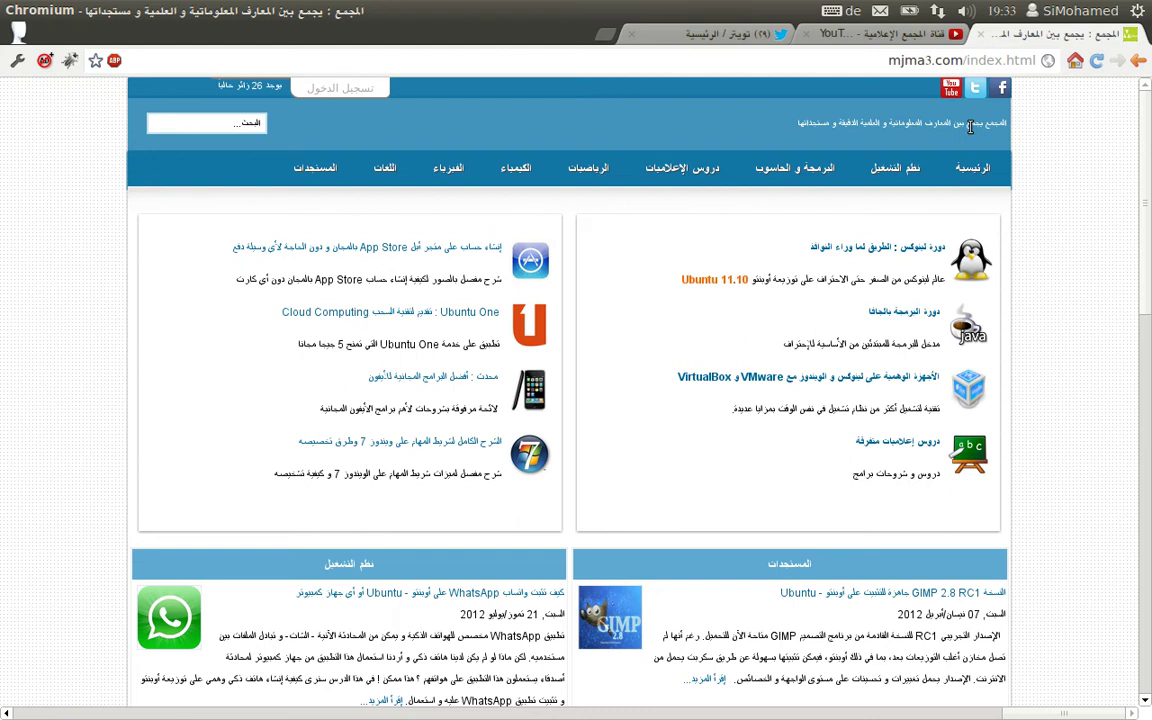
left_click(713, 38)
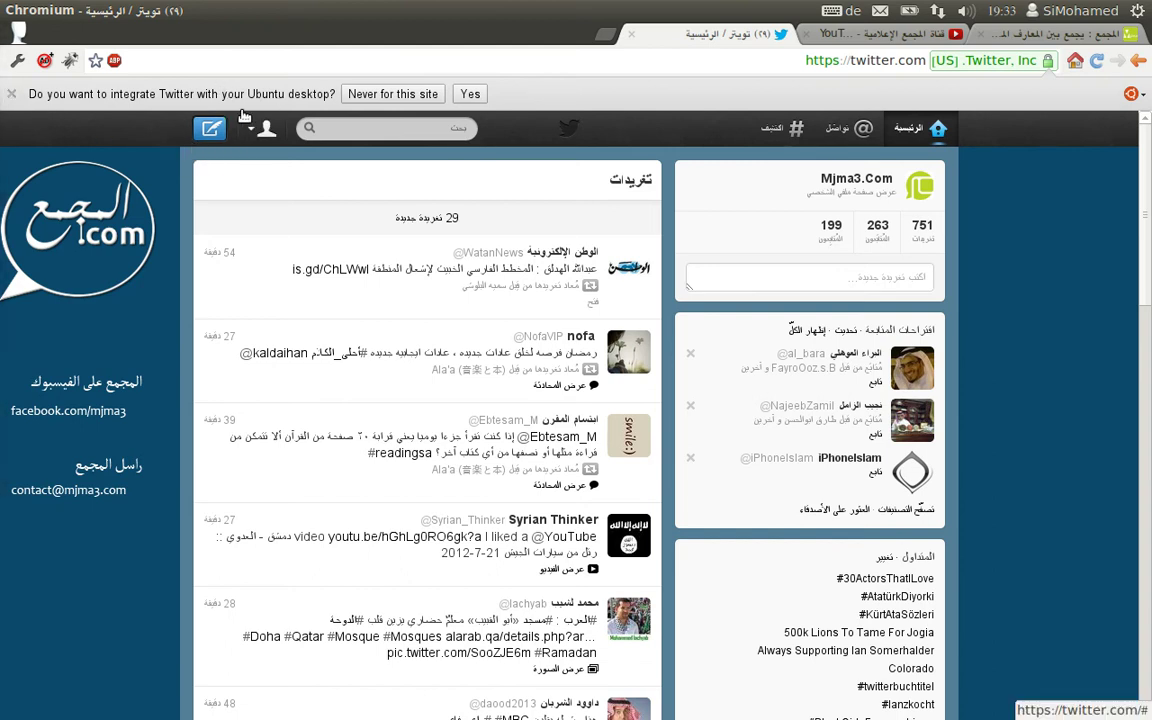
left_click(470, 94)
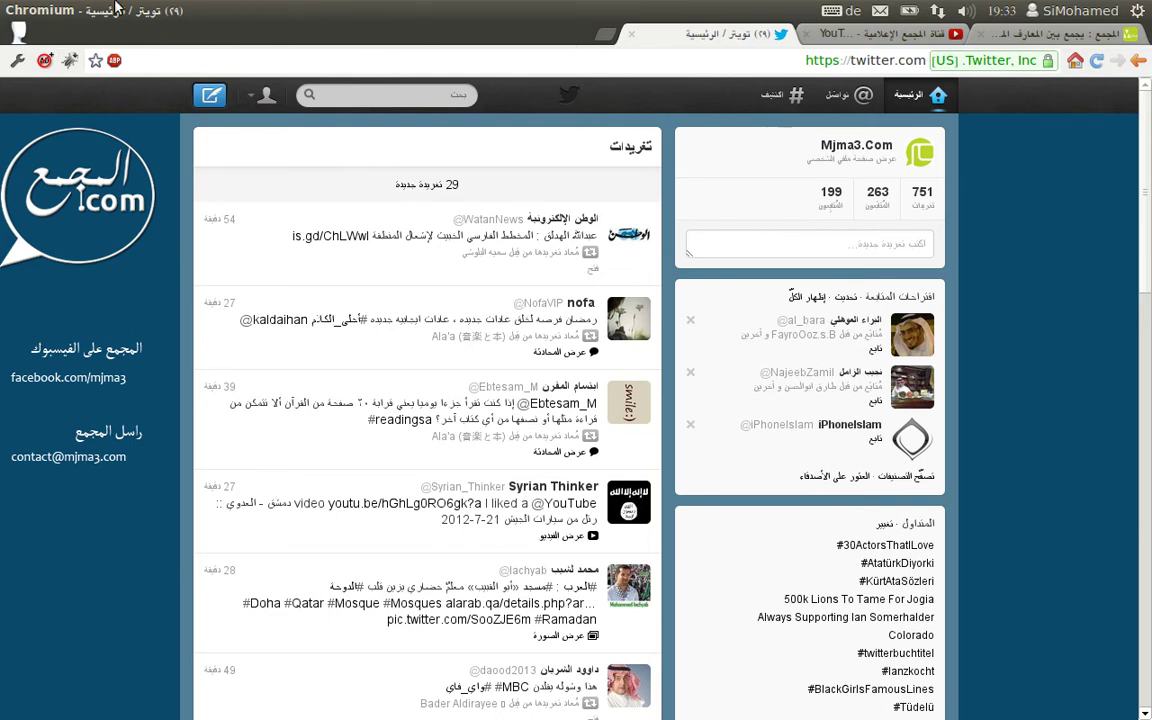
- Search the Dash for "tw" and launch the Twitter web app
key("super")
type("tw")
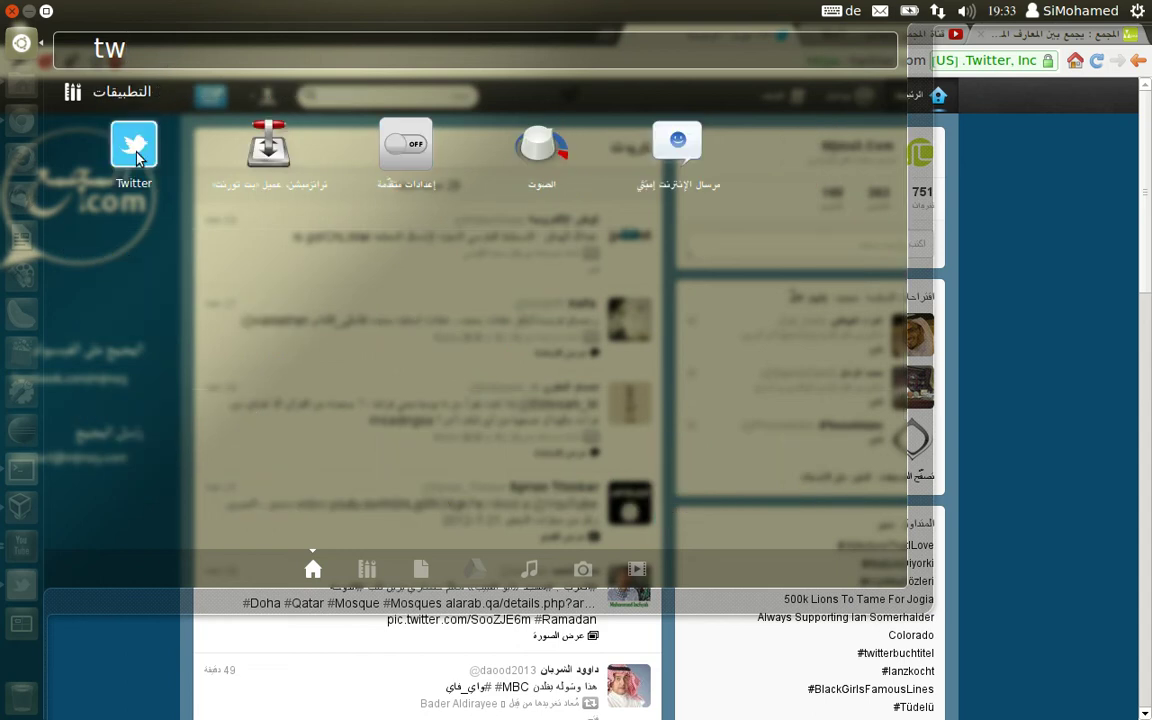
left_click(134, 145)
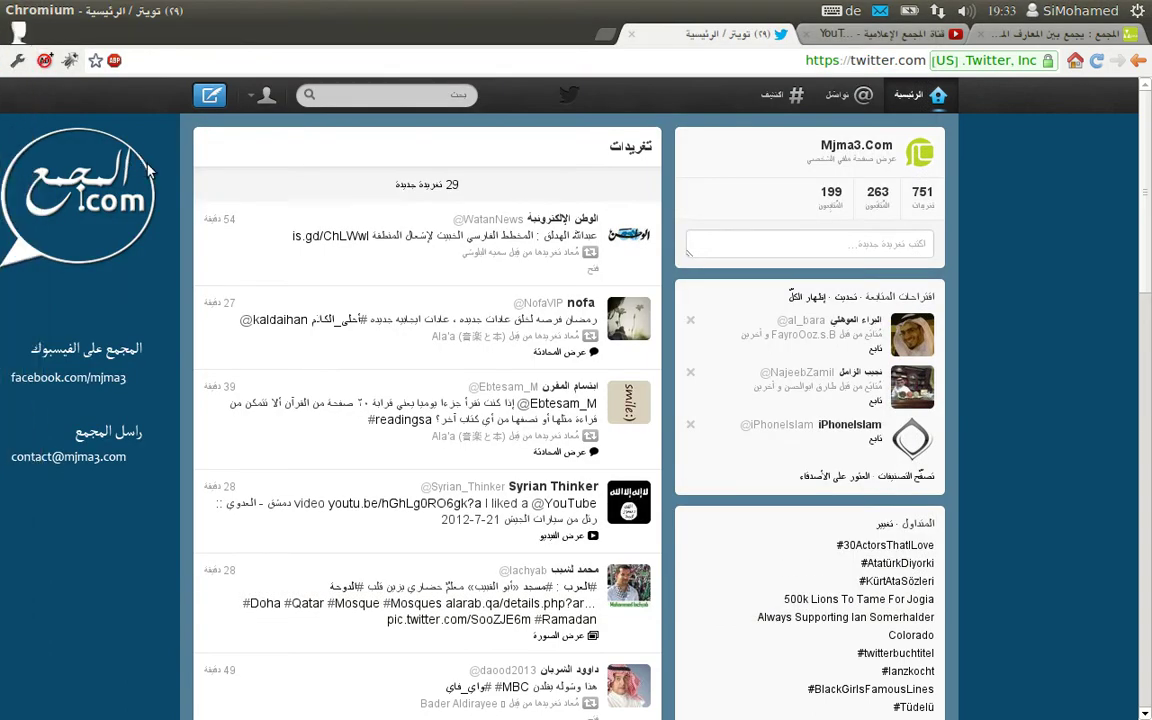
mouse_move(20, 545)
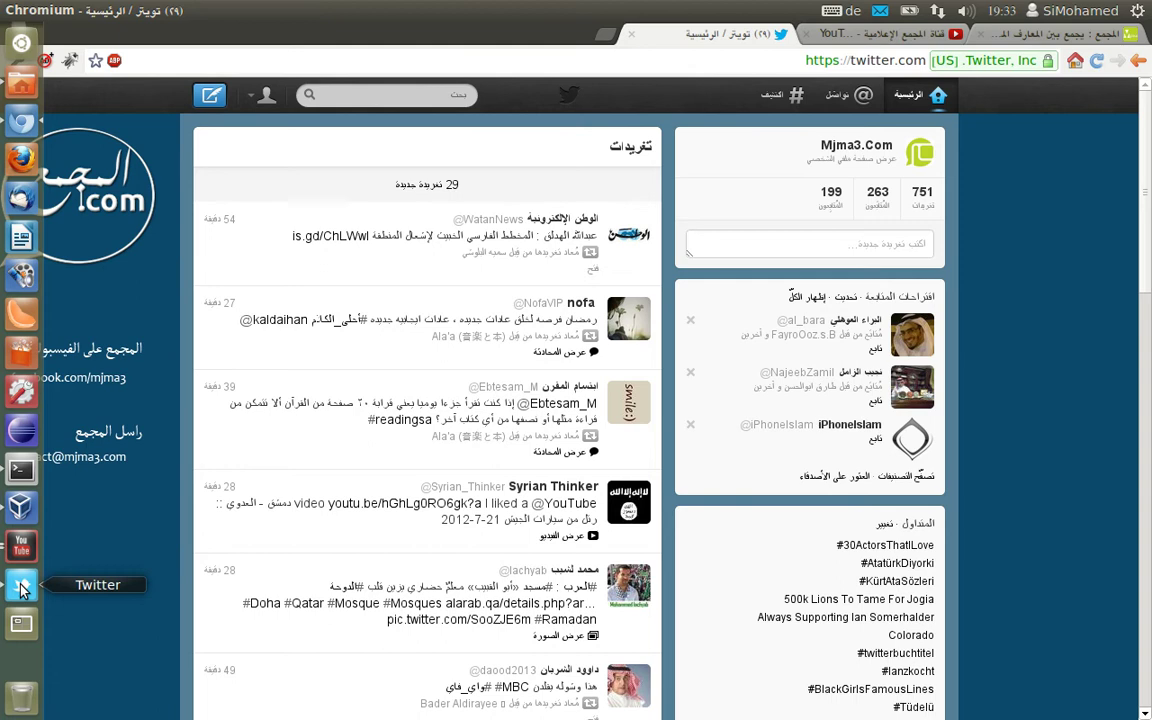
- Close the Twitter page in Chromium and launch the Twitter web app again from the Dash
left_click(633, 37)
mouse_move(20, 428)
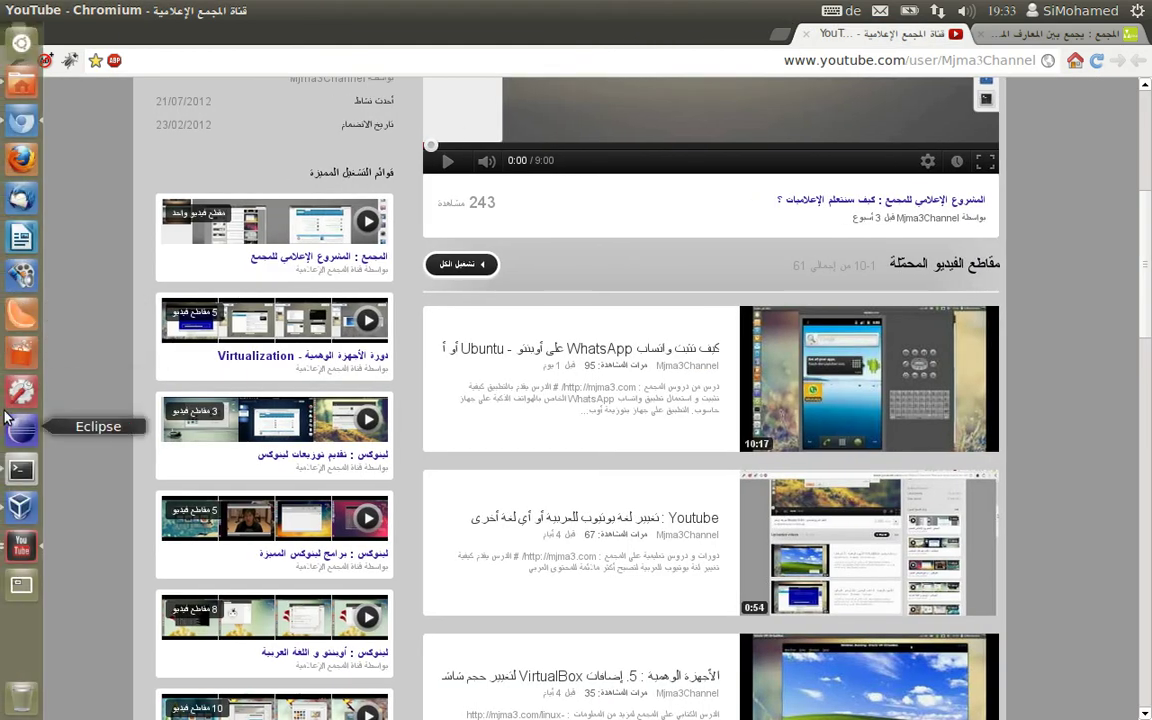
left_click(17, 42)
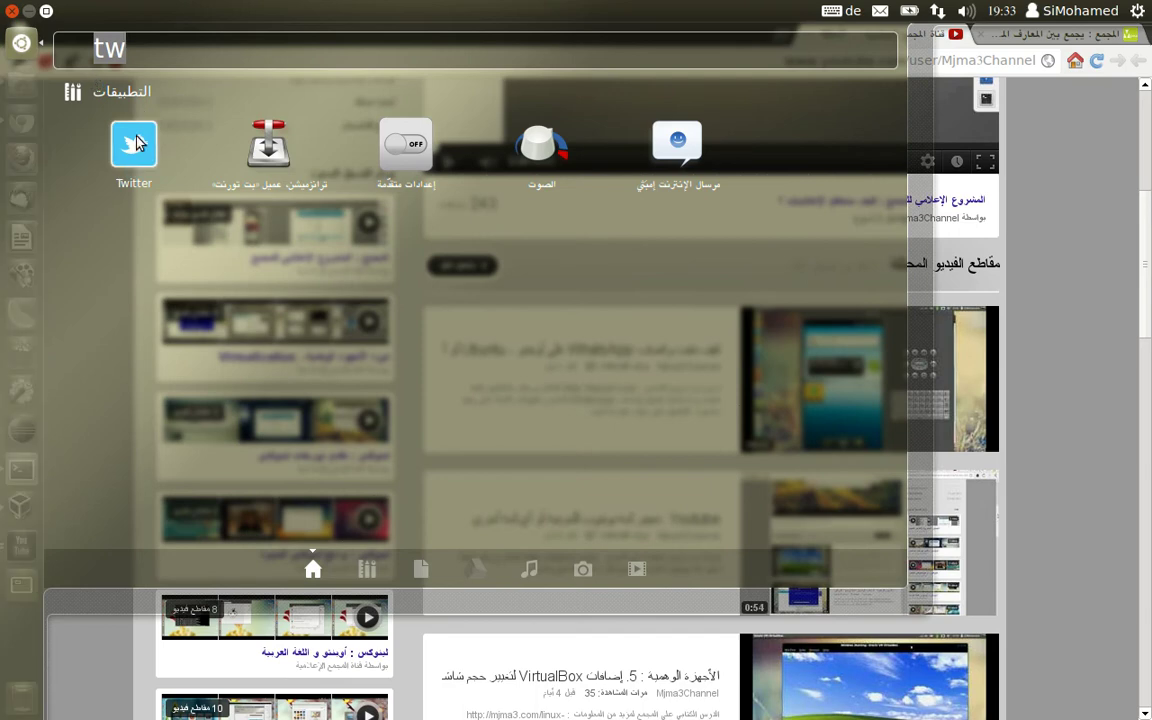
left_click(134, 145)
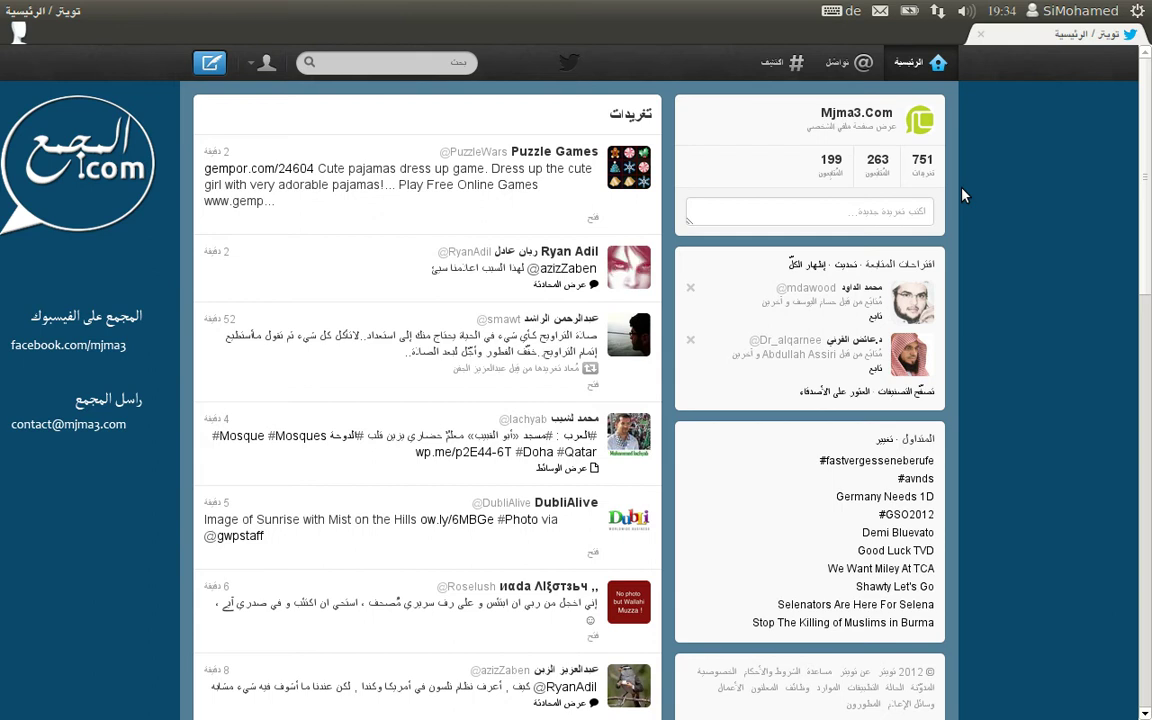
- Check the Twitter entries among the desktop's messaging options and dismiss the list
left_click(880, 11)
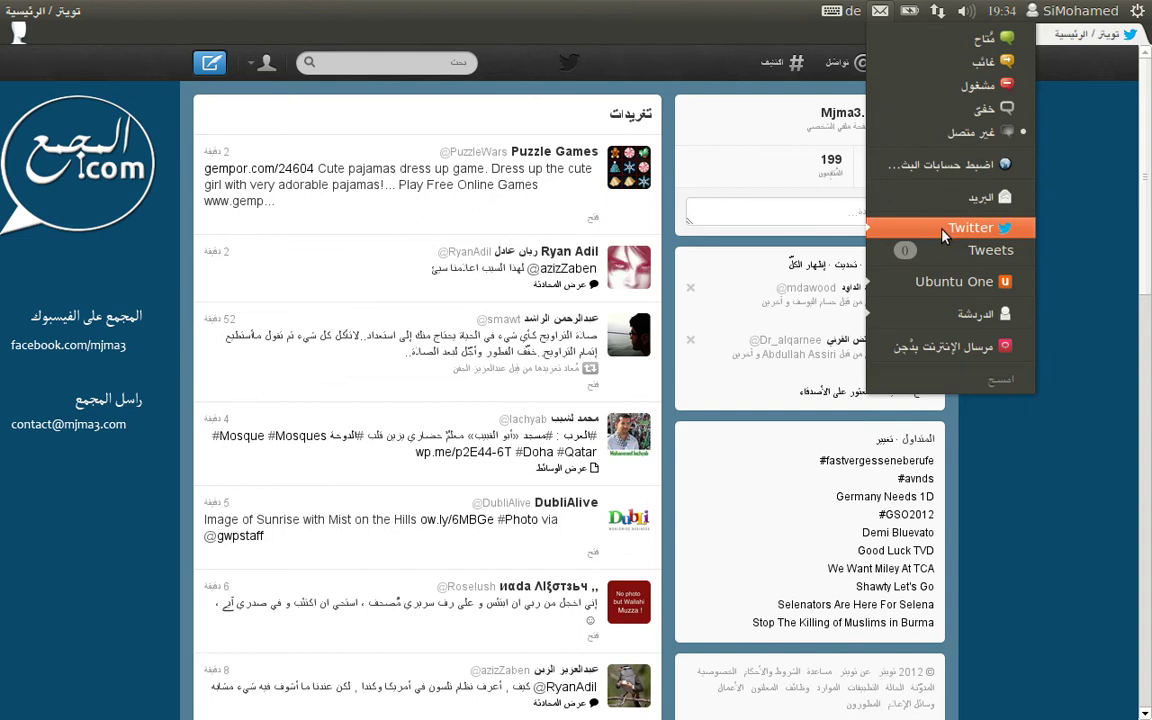
left_click(1088, 166)
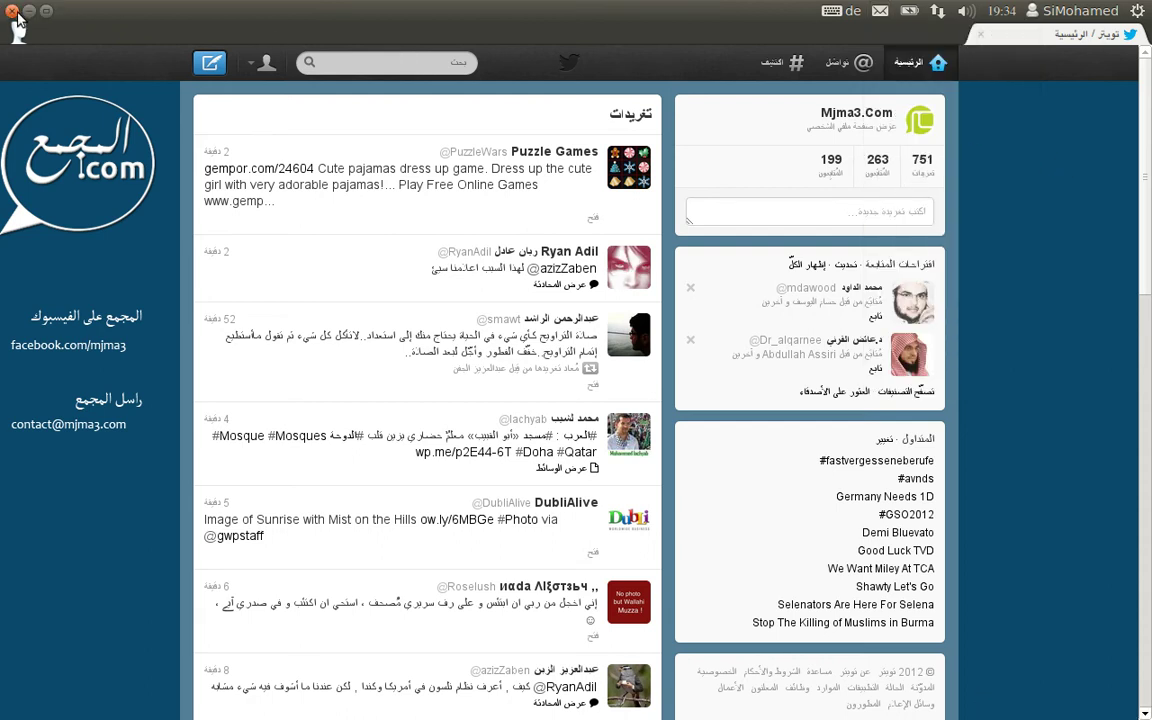
- Close the Twitter web app and open the channel's video about installing WhatsApp on Ubuntu in YouTube
left_click(13, 11)
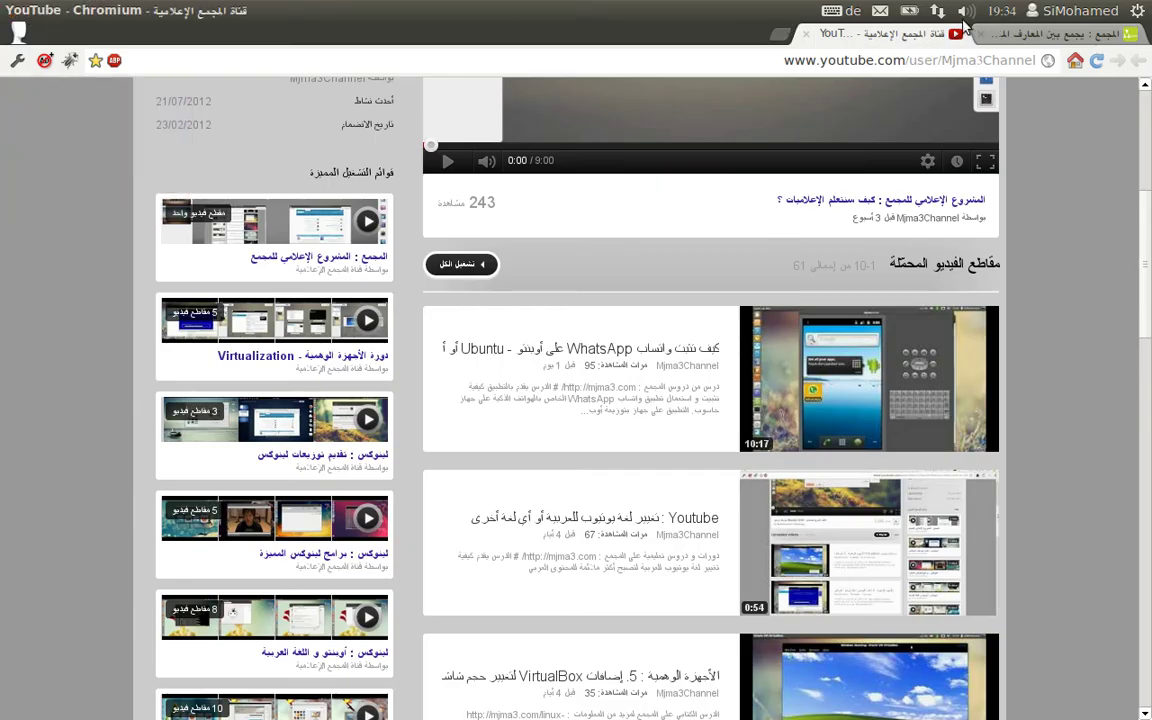
scroll(620, 390, "up", 1)
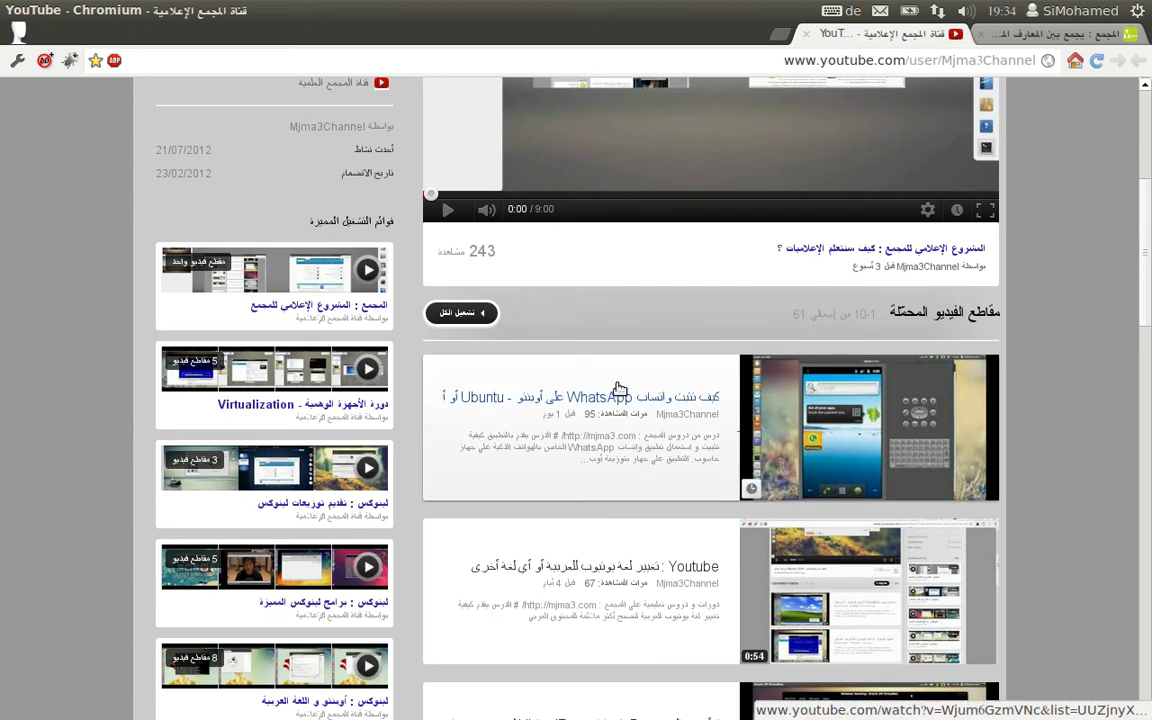
left_click(630, 397)
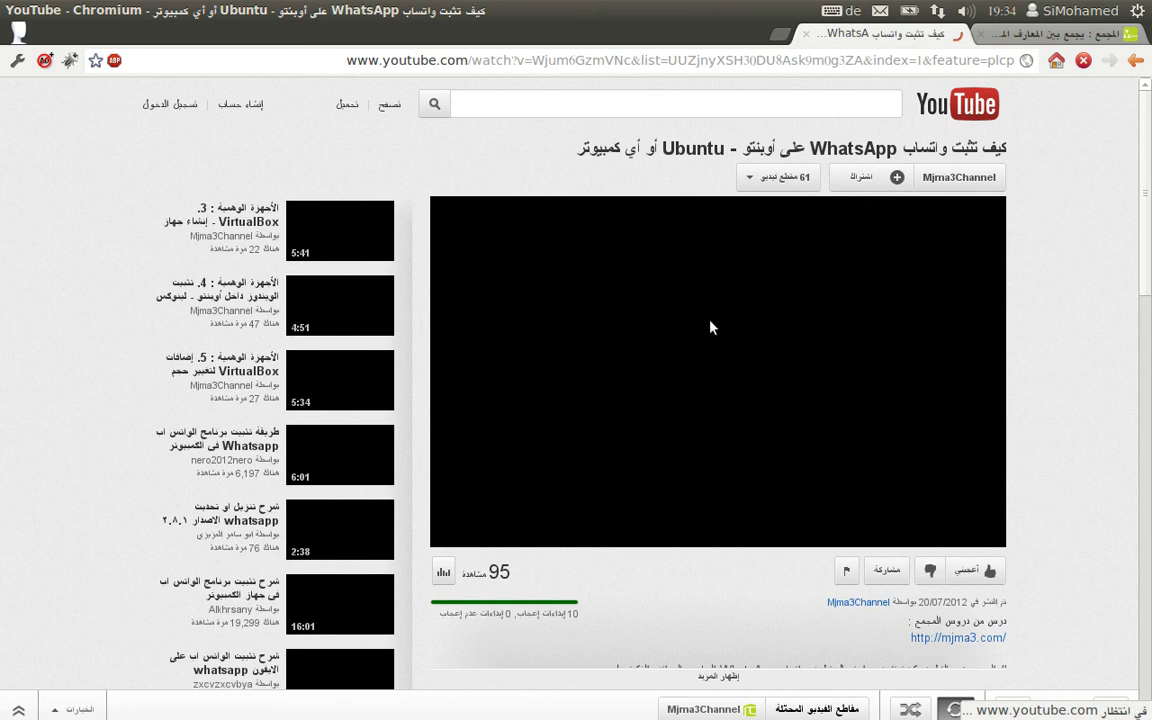
- Skip to the next YouTube video with the desktop's sound controls and dismiss them
left_click(967, 11)
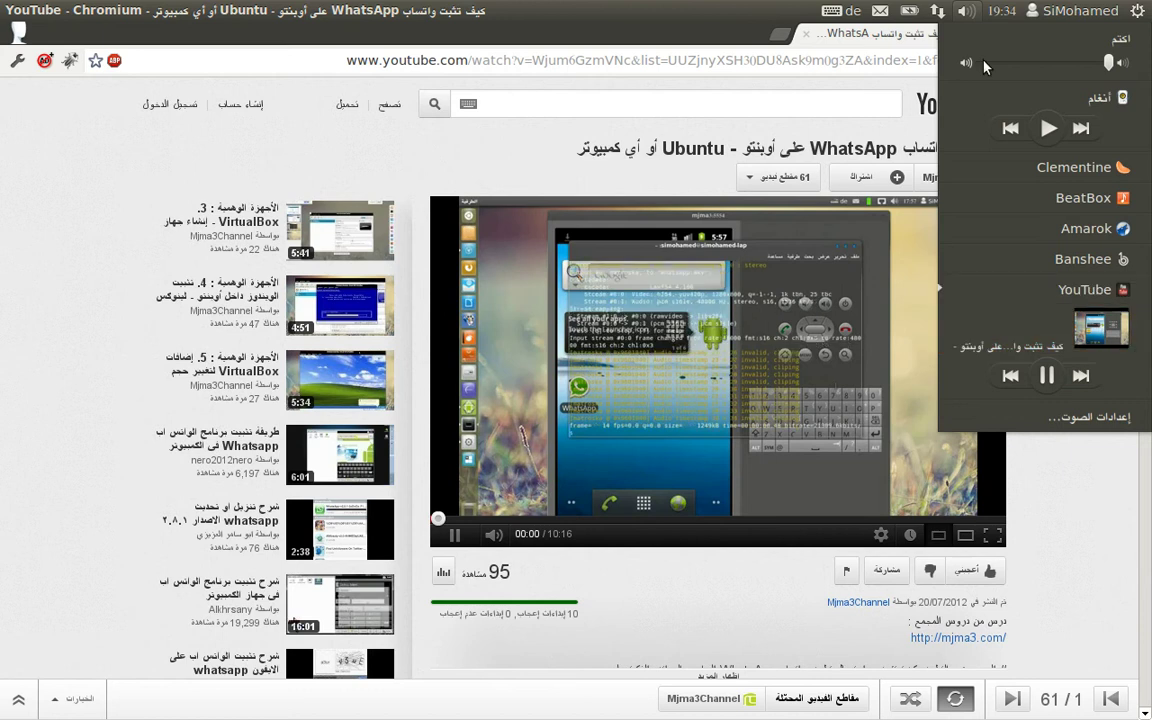
left_click(1081, 377)
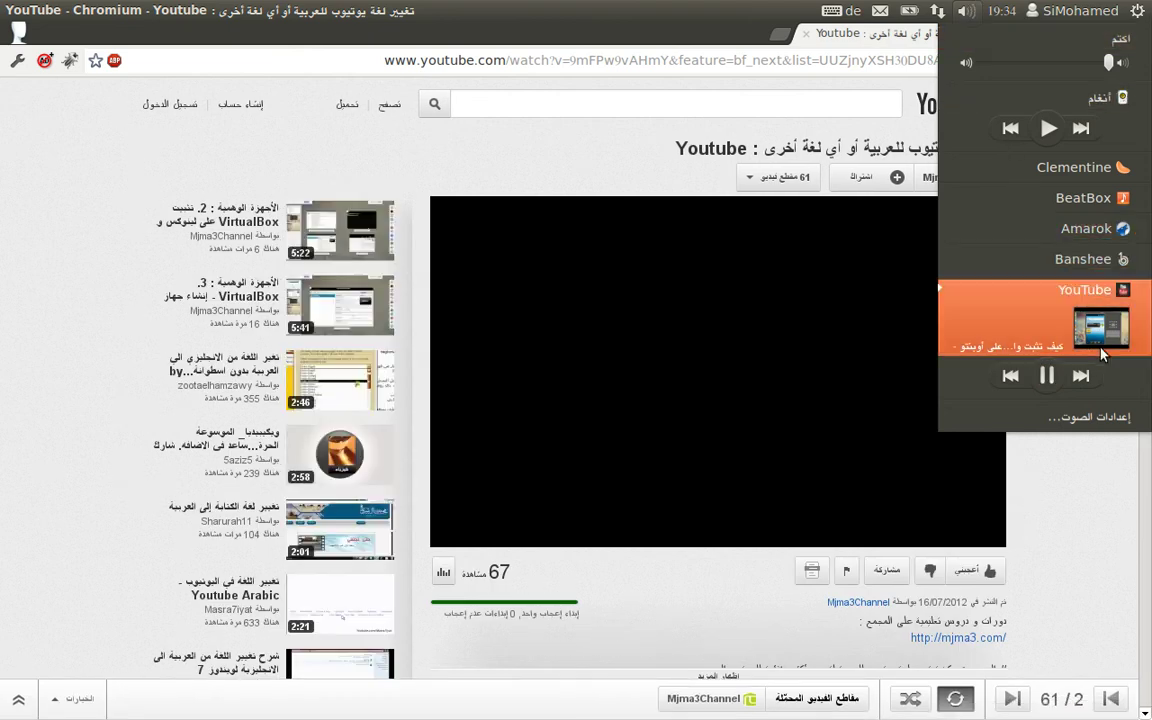
left_click(555, 150)
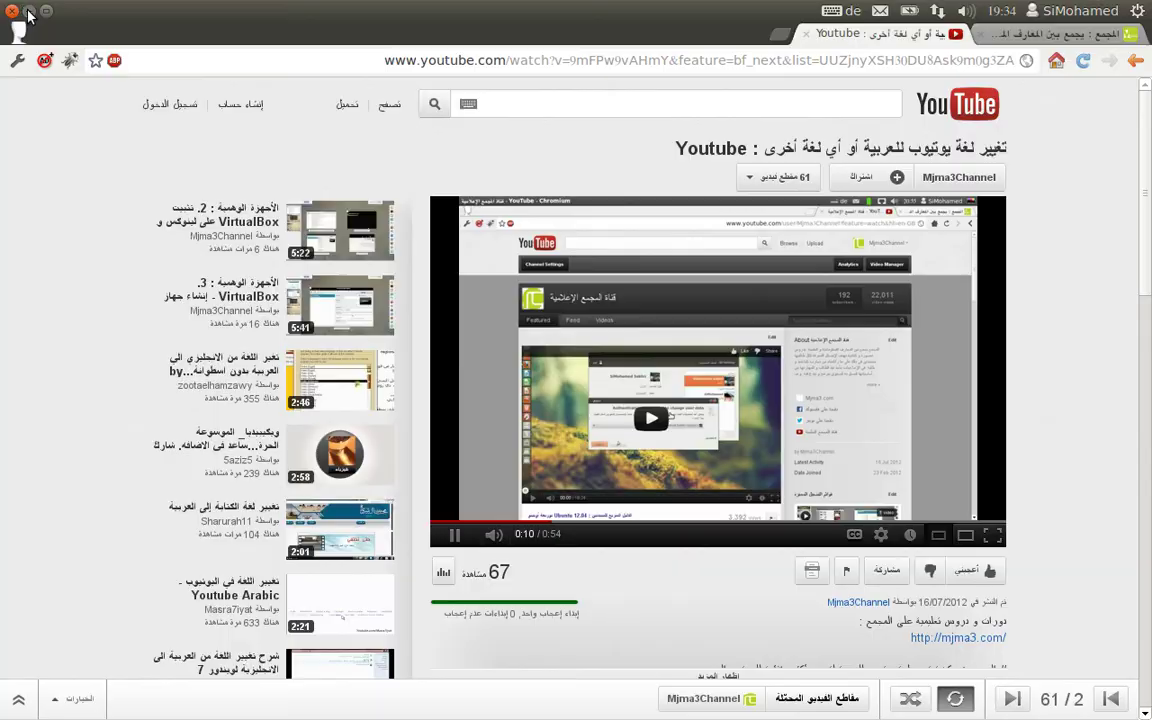
- Minimize Chromium, bring up the host's Home folder and switch to the previous YouTube video from the desktop's sound controls
left_click(28, 12)
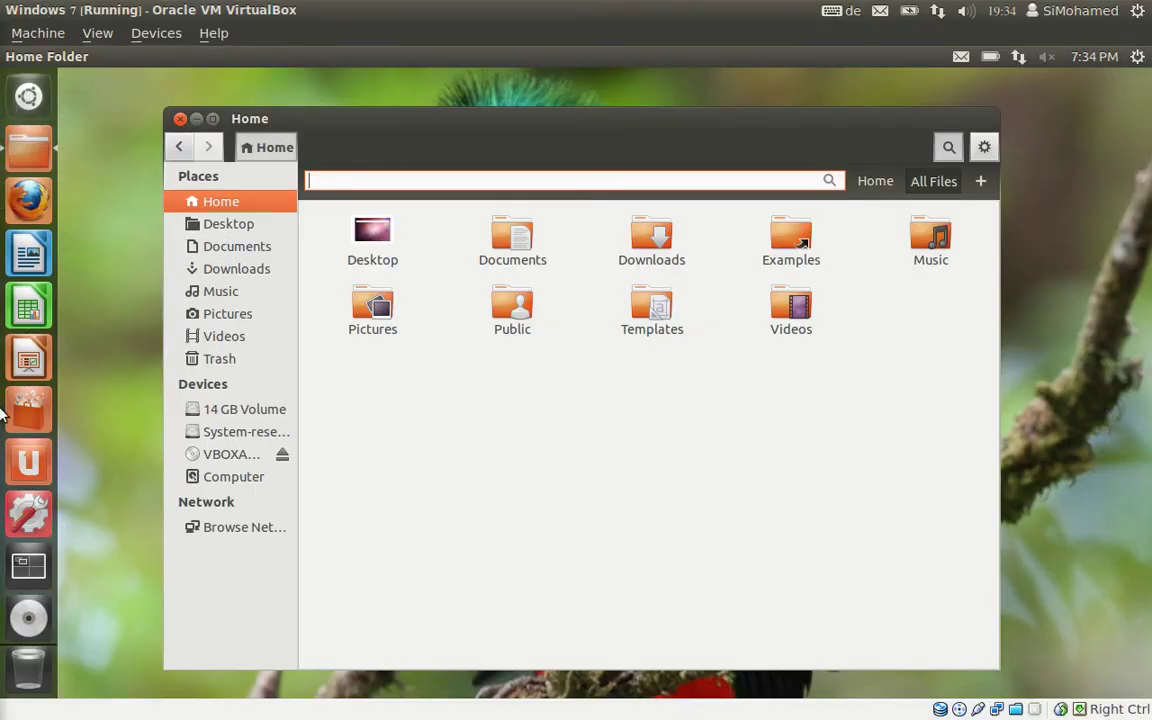
left_click(22, 82)
mouse_move(2, 425)
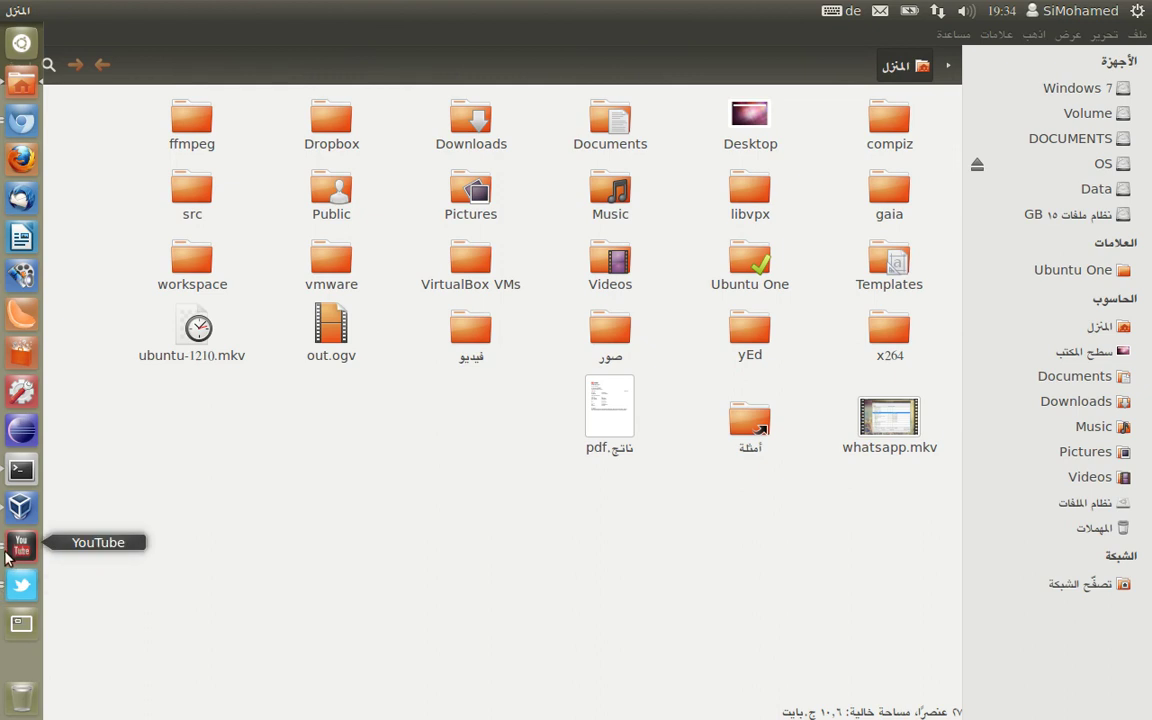
left_click(968, 14)
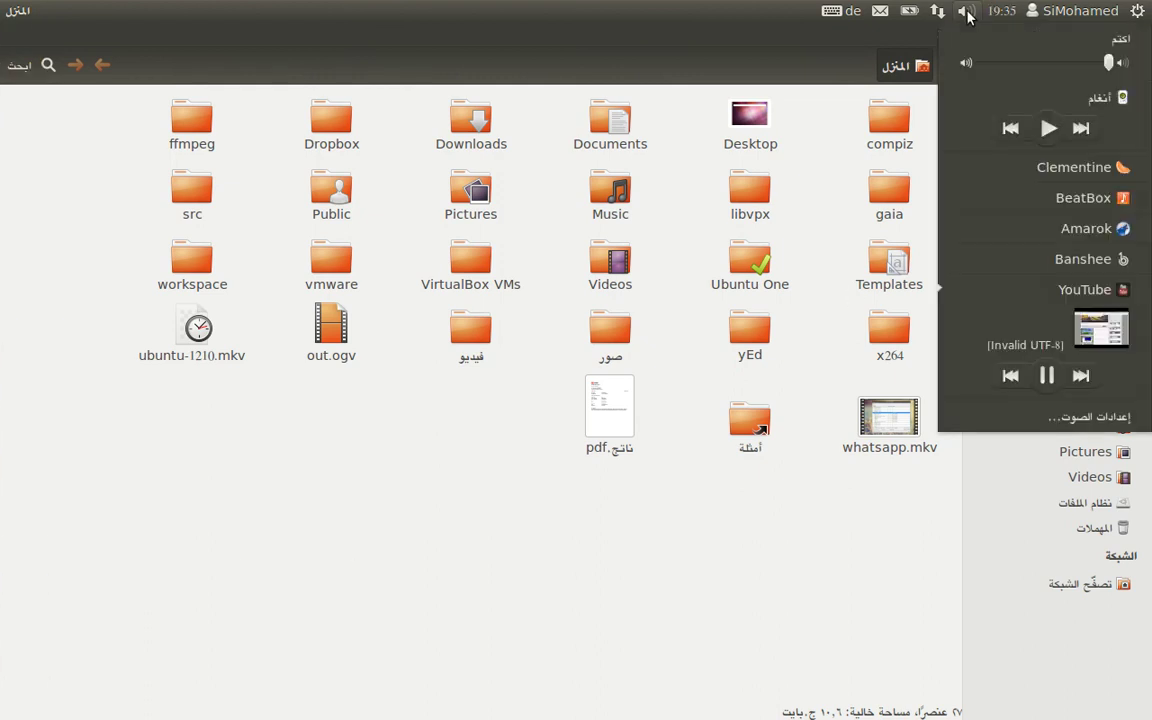
left_click(1009, 376)
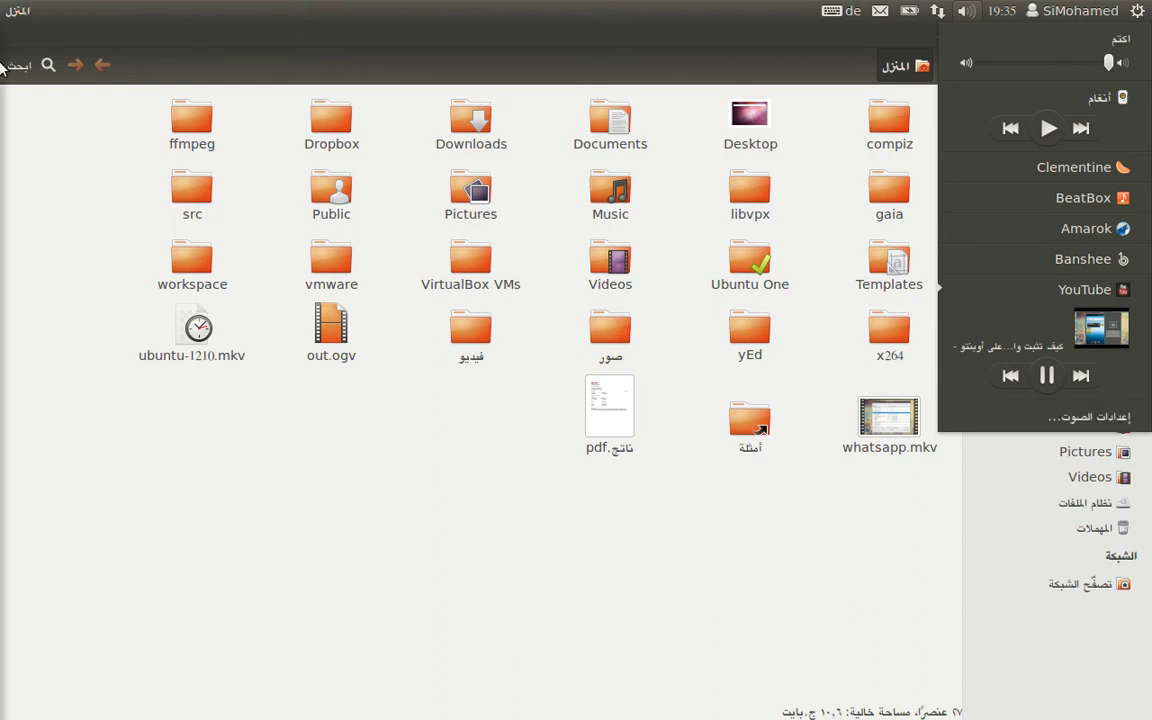
left_click(740, 548)
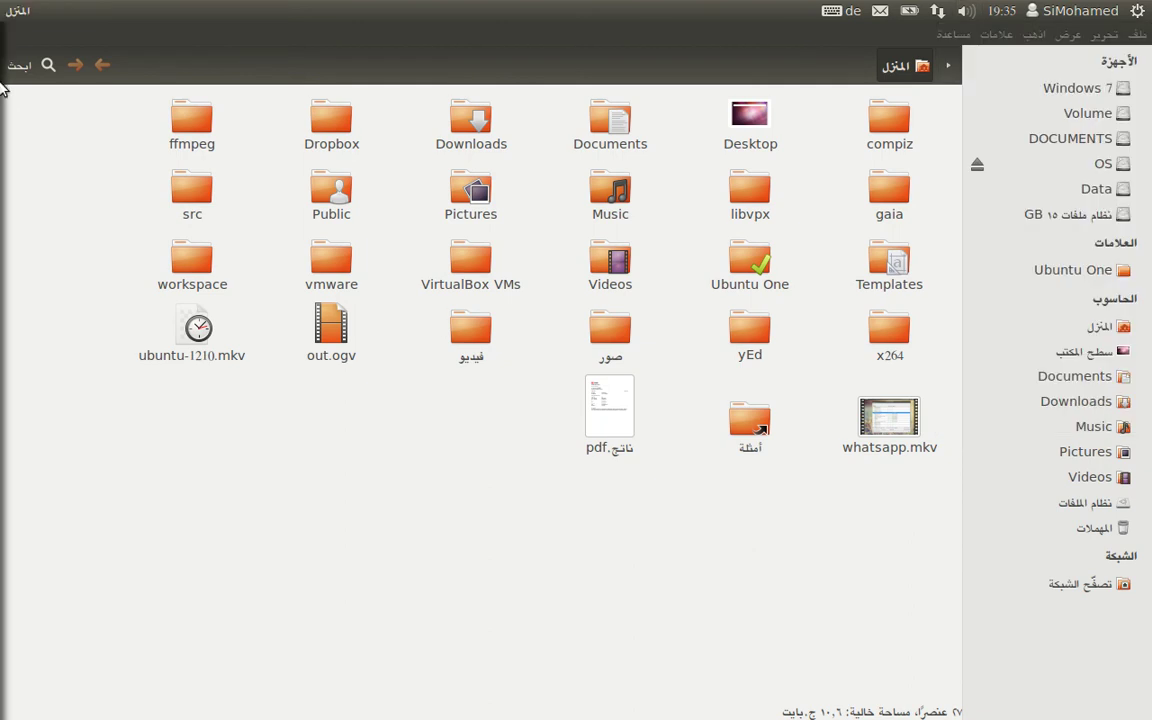
- Switch back to Chromium and open a new tab
mouse_move(4, 40)
left_click(18, 120)
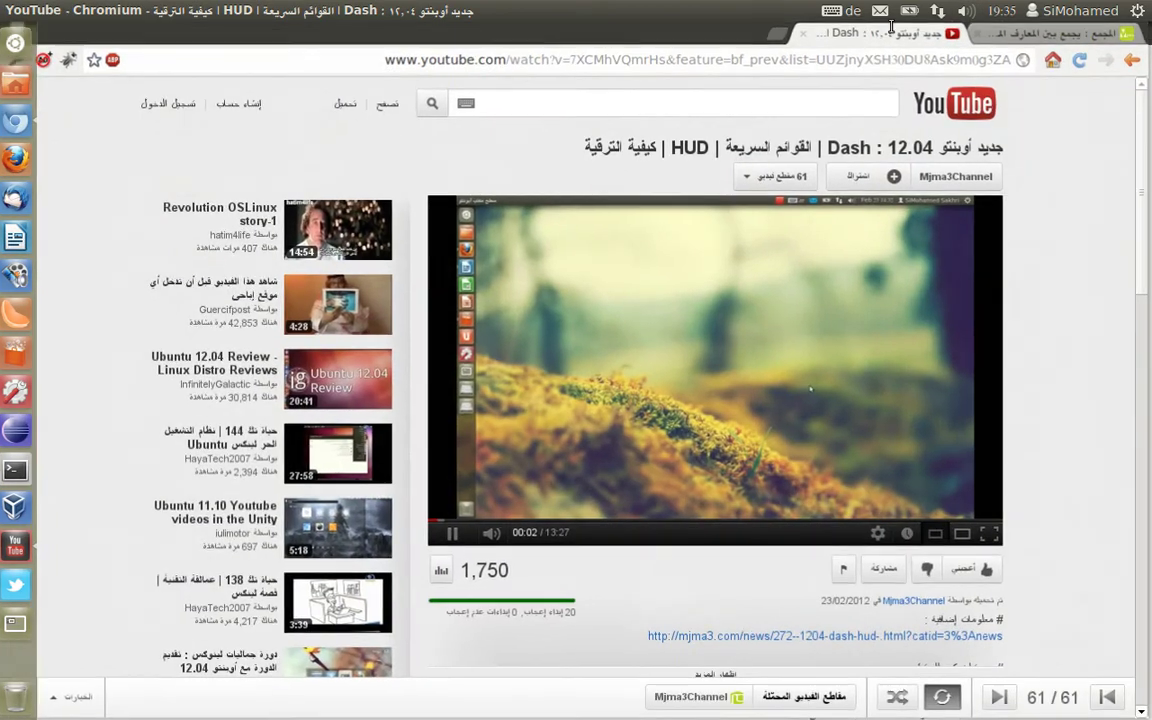
left_click(780, 34)
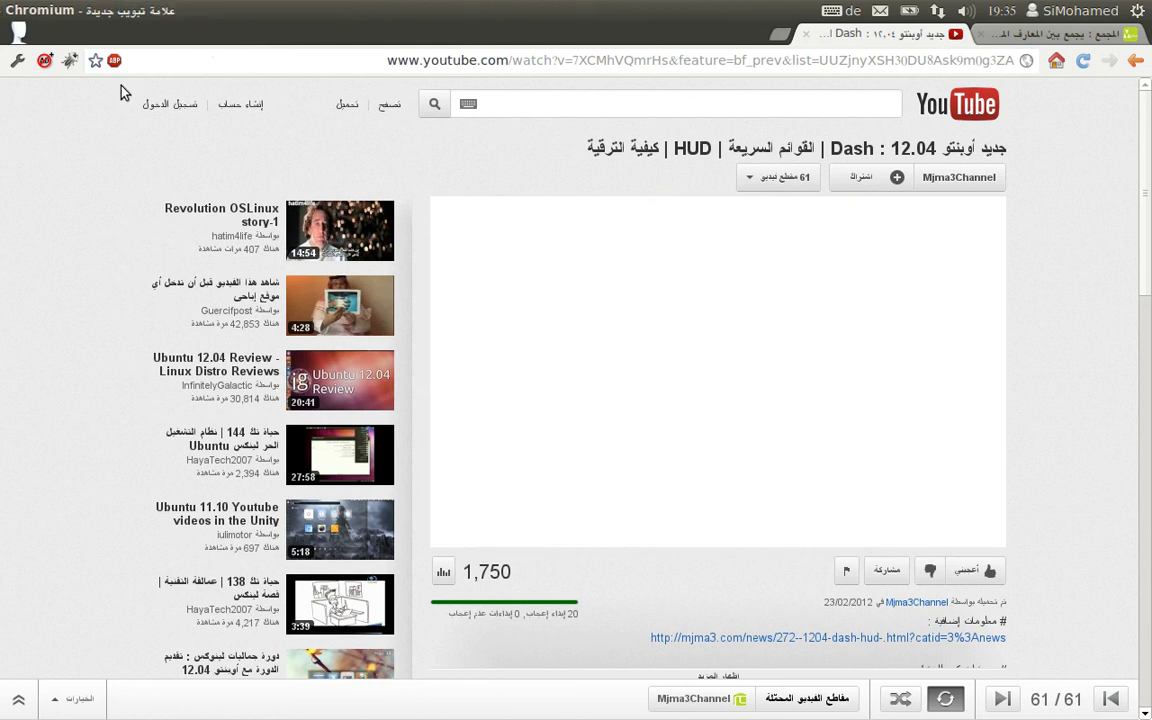
- Search the Dash for "face" and launch the facebook web app
key("super")
type("tw")
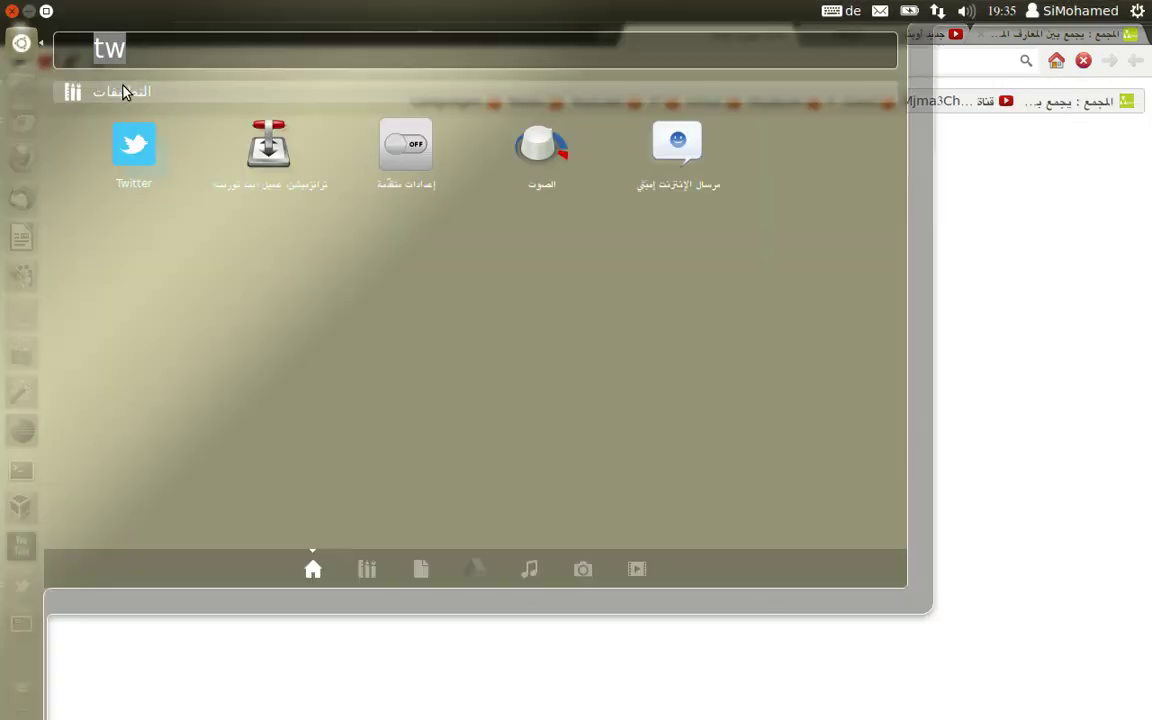
key("BackSpace")
key("BackSpace")
type("face")
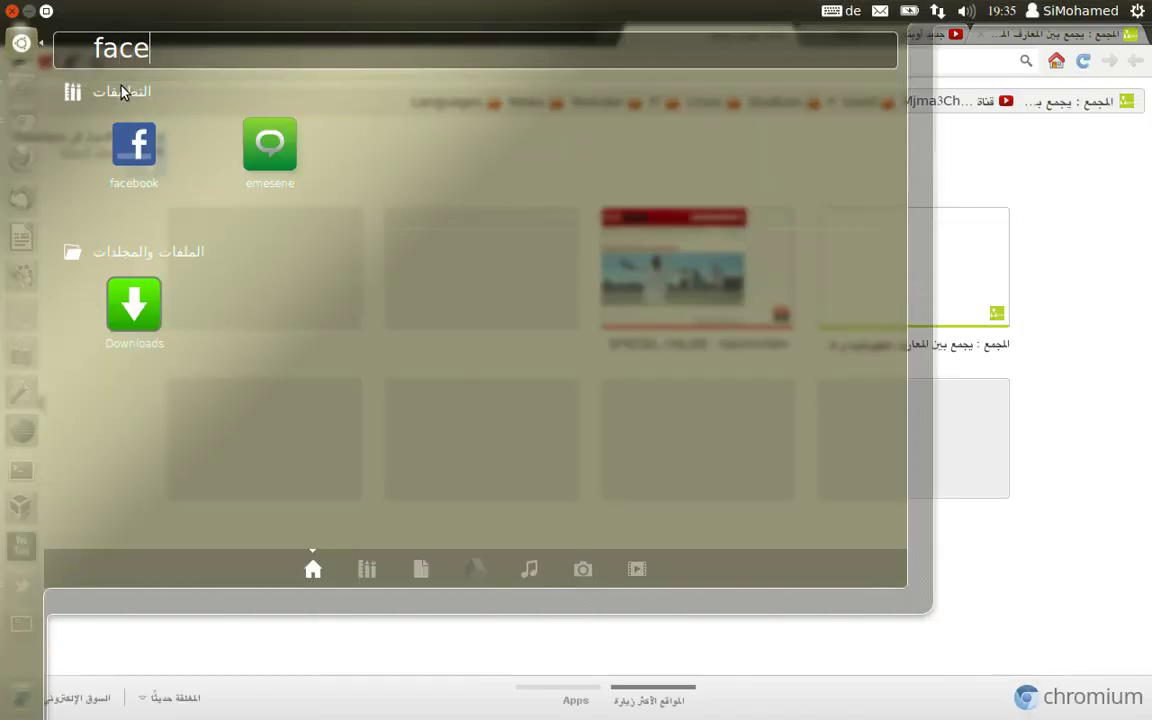
left_click(133, 145)
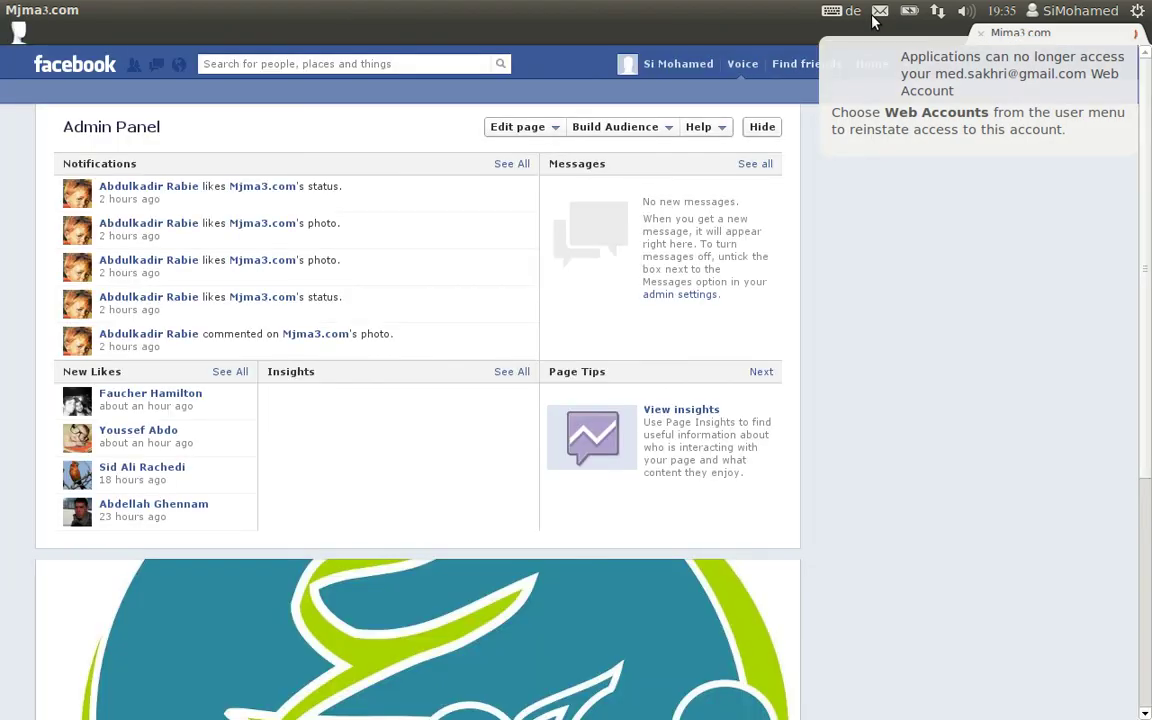
- Check the desktop's messaging options repeatedly for facebook entries while the web app loads, and dismiss the list
left_click(879, 12)
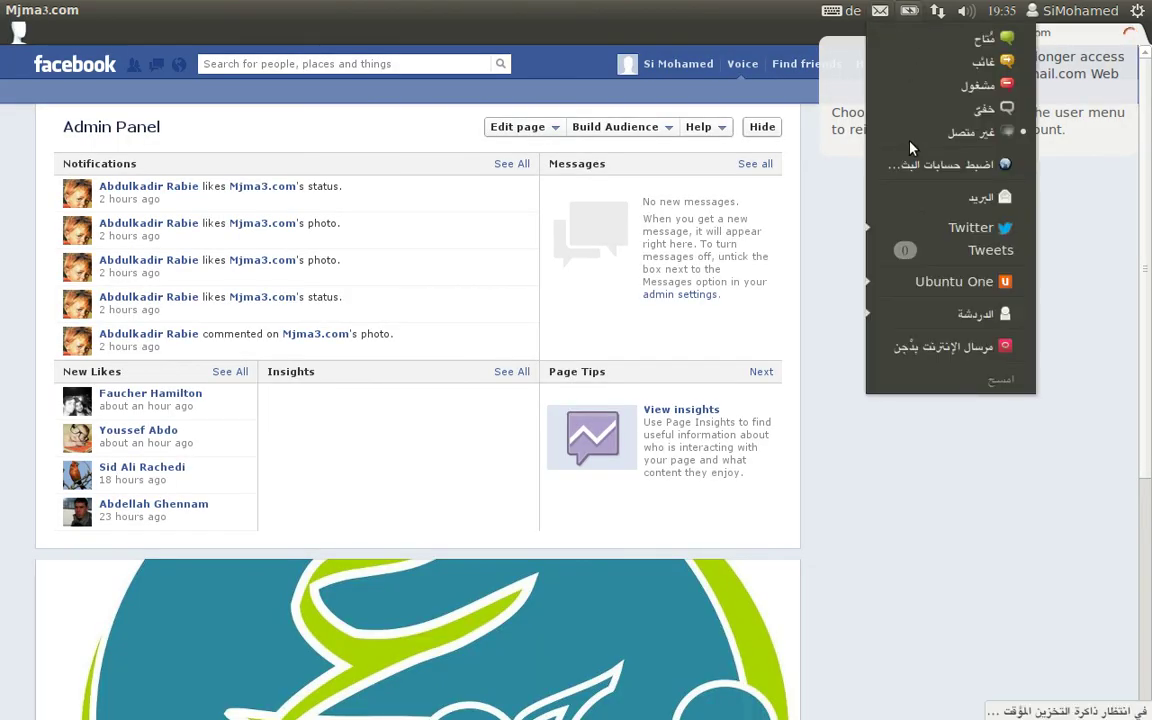
mouse_move(909, 10)
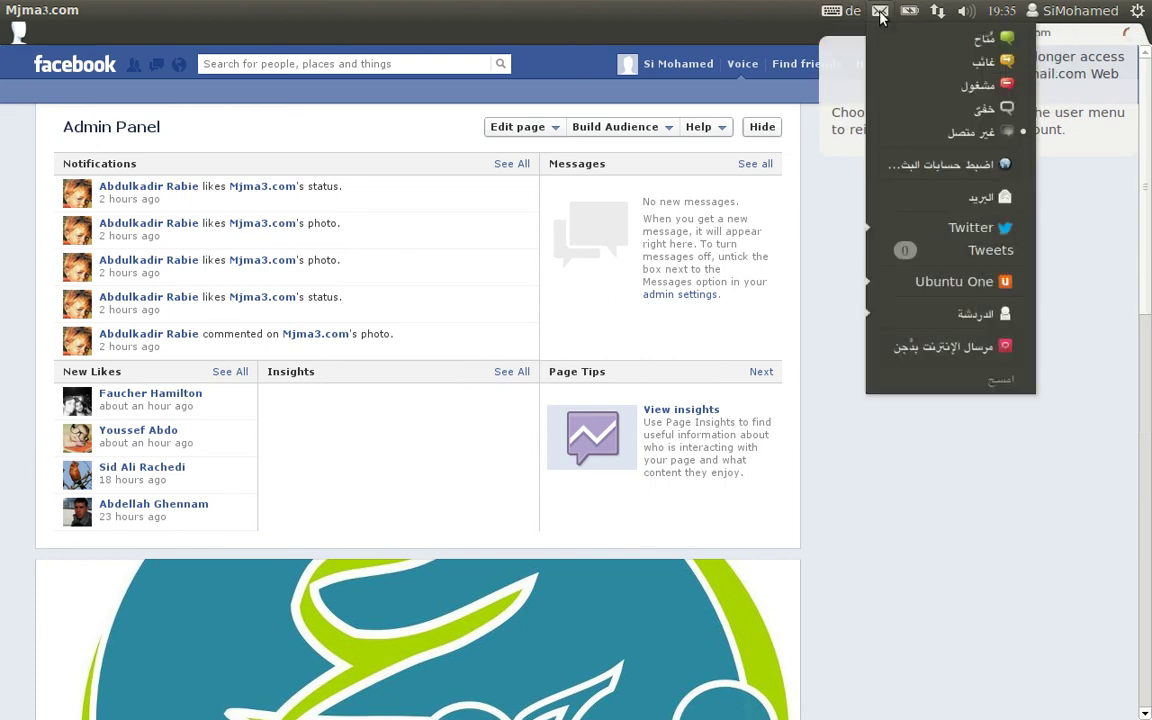
left_click(1130, 45)
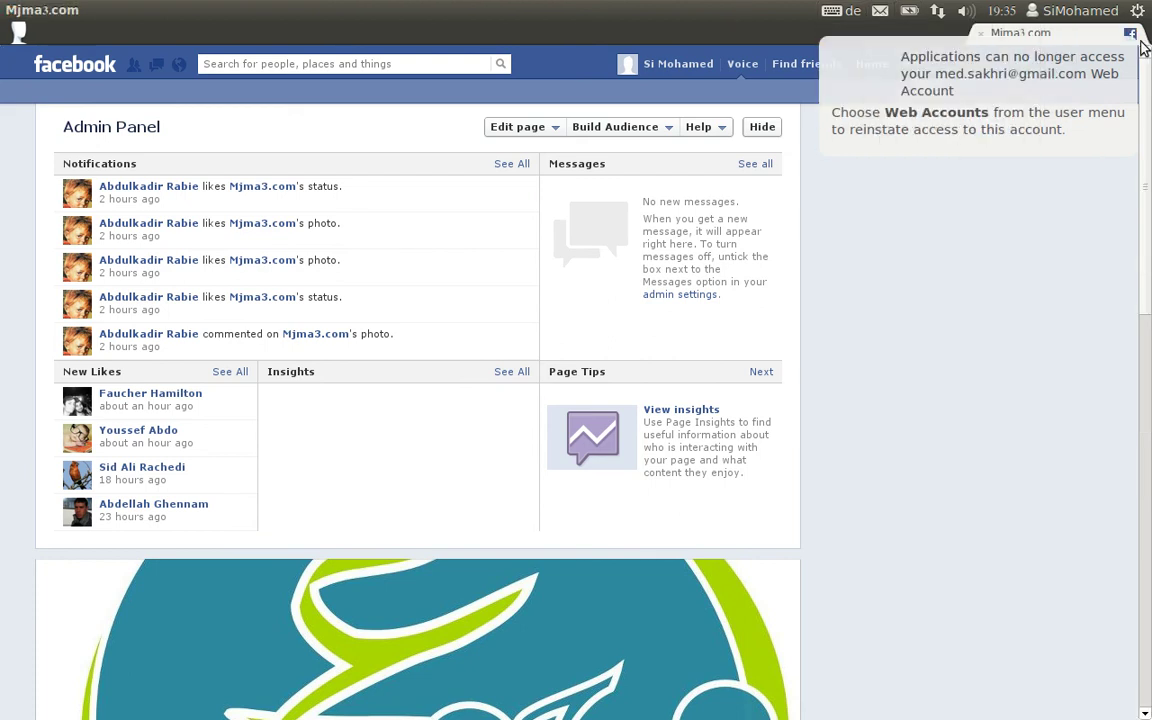
left_click(879, 12)
left_click(1011, 465)
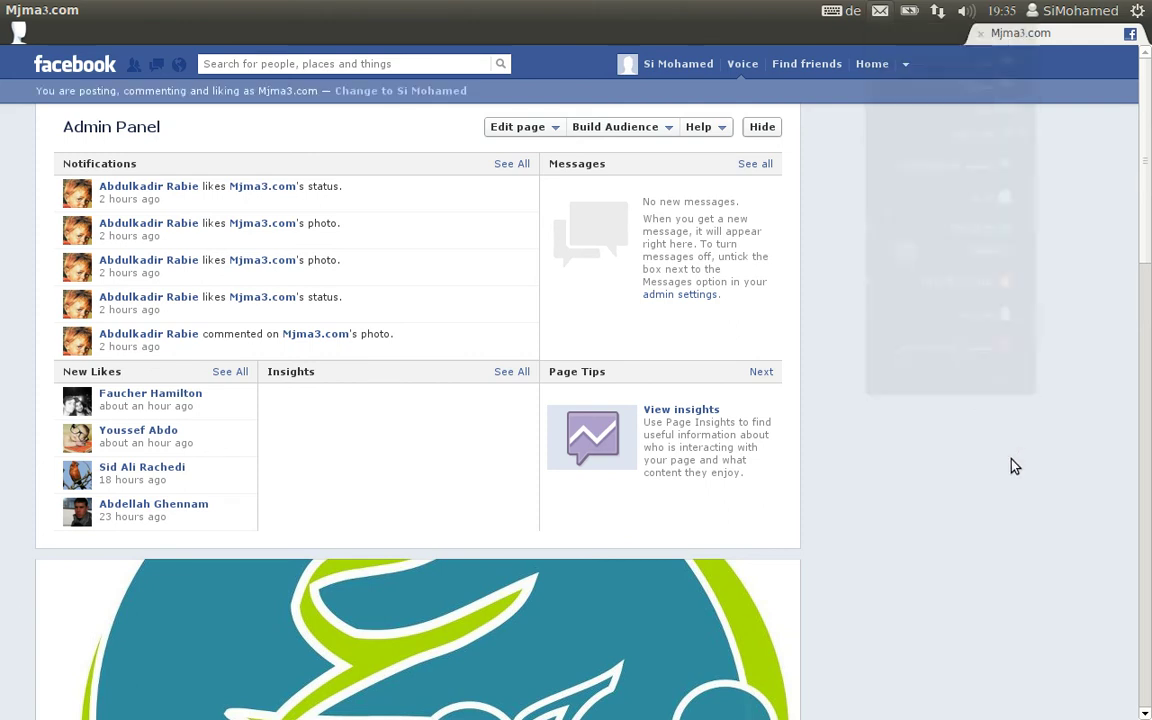
left_click(879, 11)
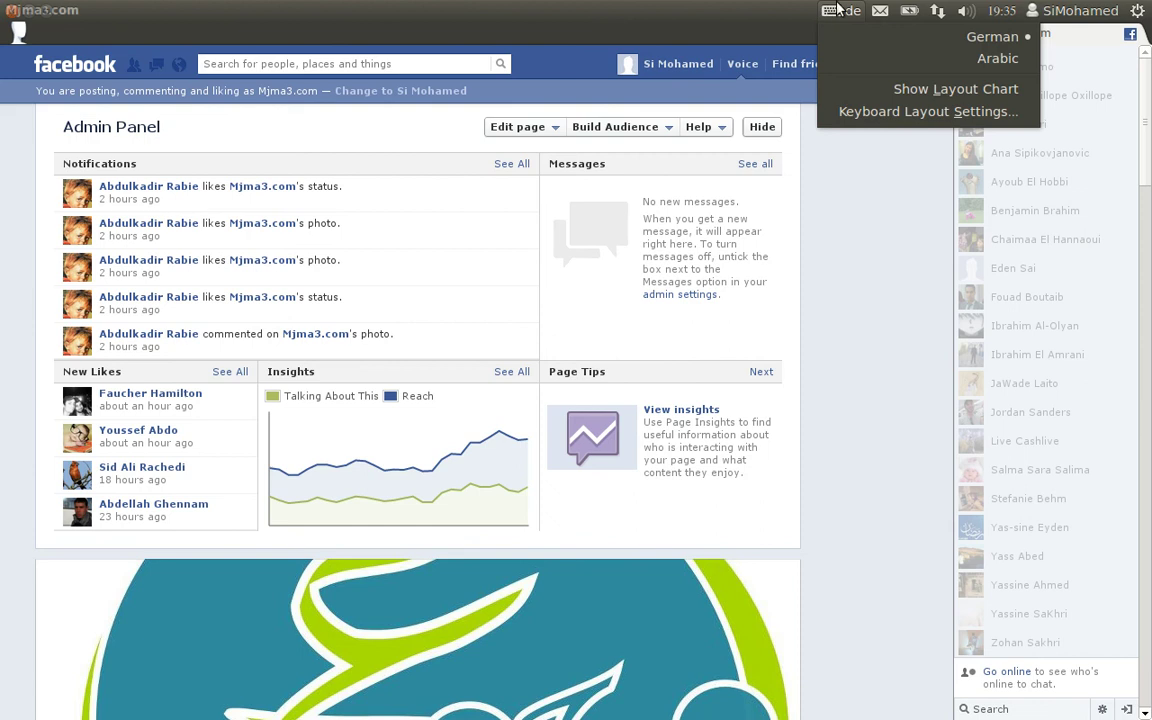
left_click(712, 19)
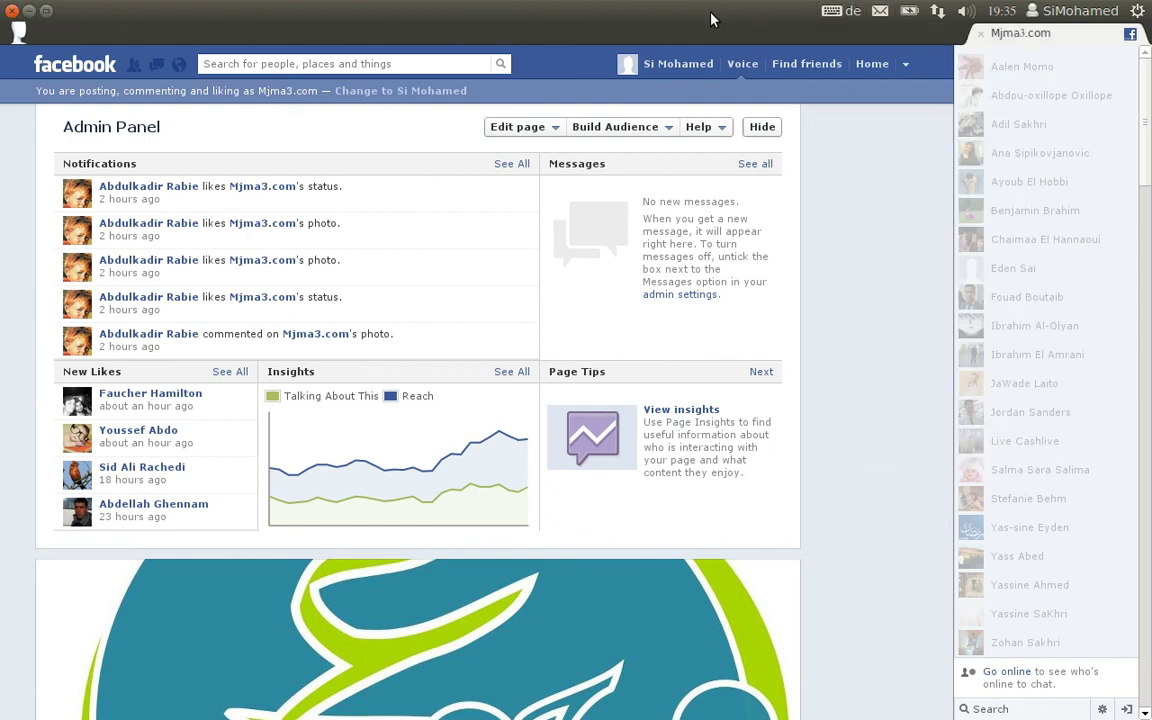
- Minimize the facebook web app and review the Twitter and facebook entries among the desktop's messaging options
left_click(30, 14)
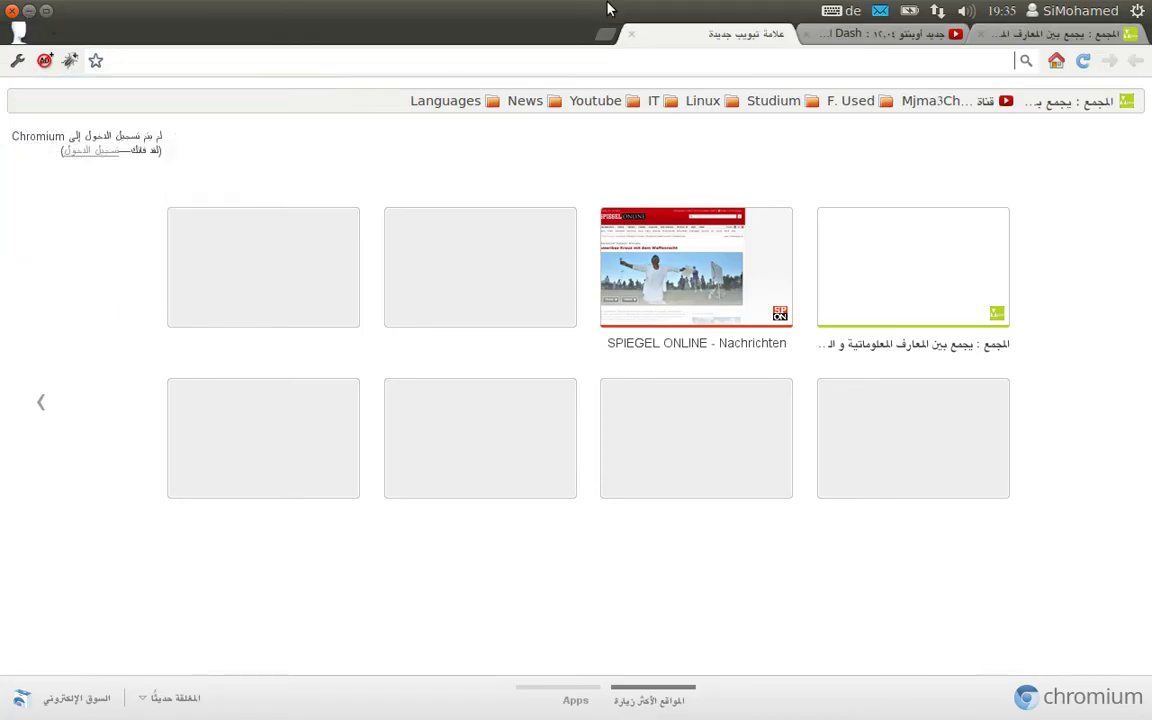
left_click(879, 12)
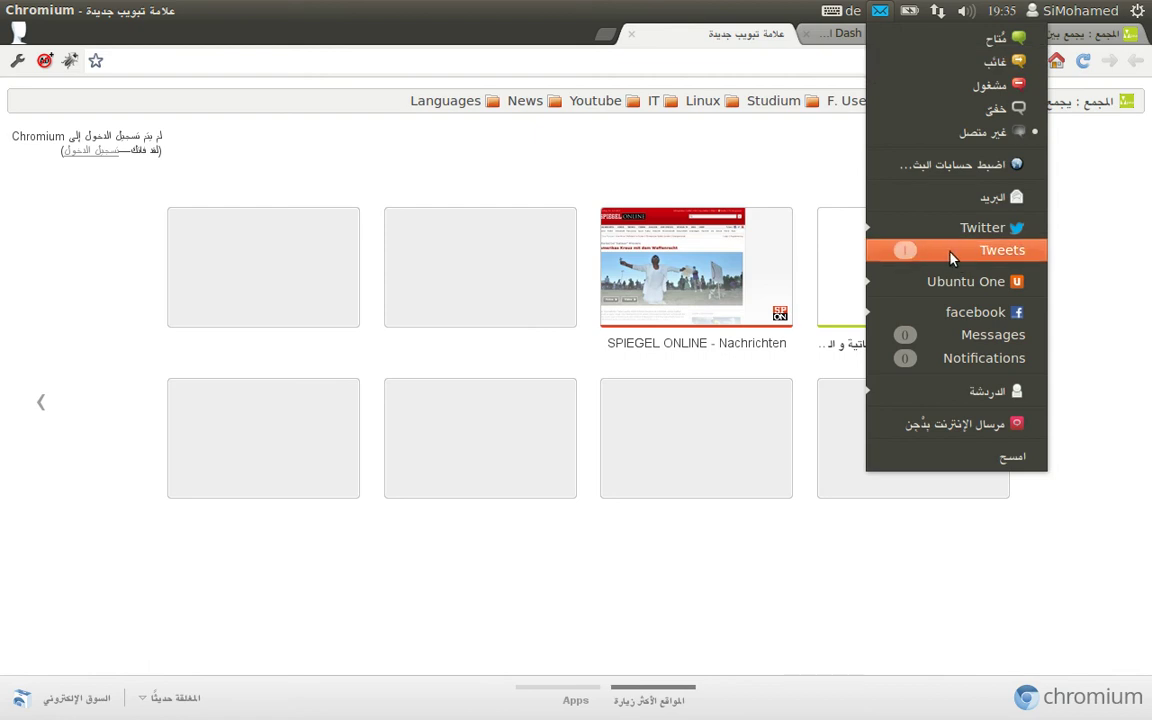
left_click(638, 162)
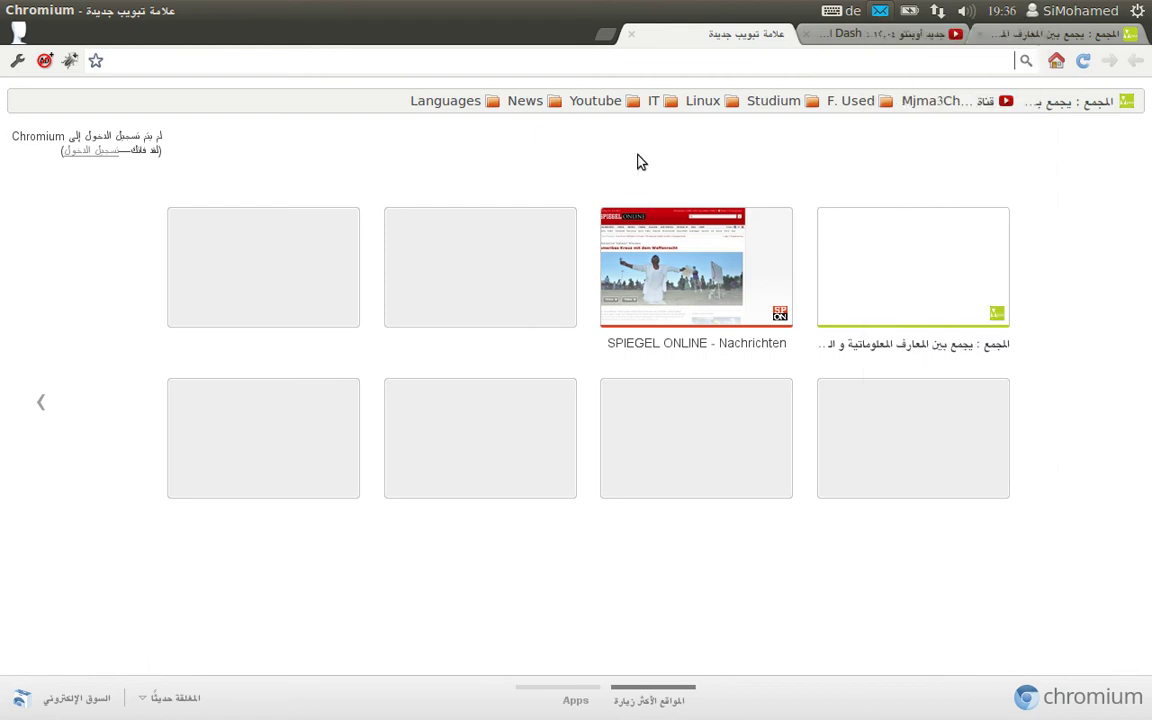
- Open Online Accounts from the system settings and display the account types available to add
left_click(1140, 11)
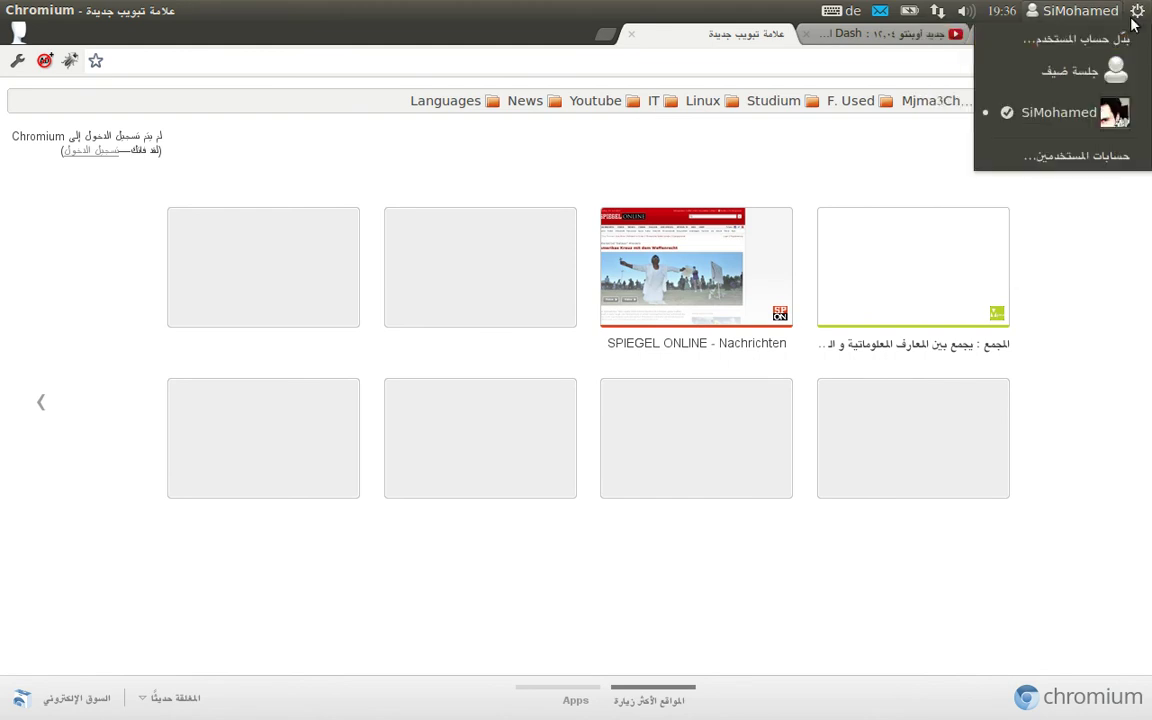
left_click(1117, 42)
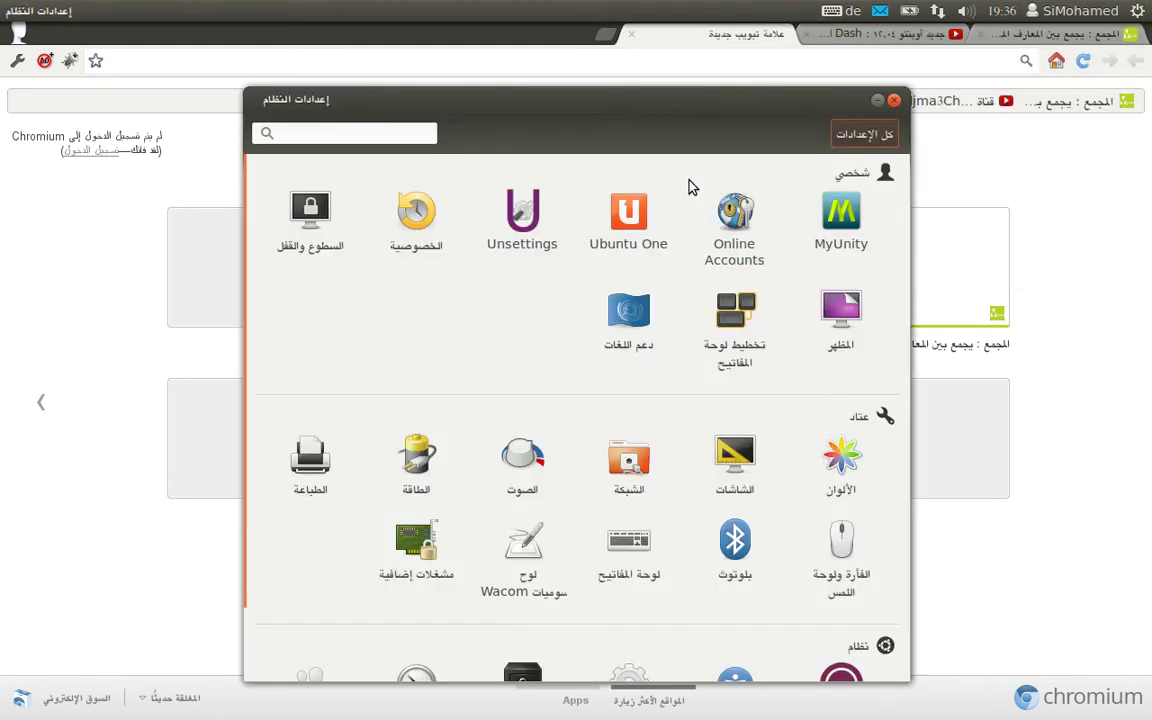
left_click_drag(710, 106, 713, 84)
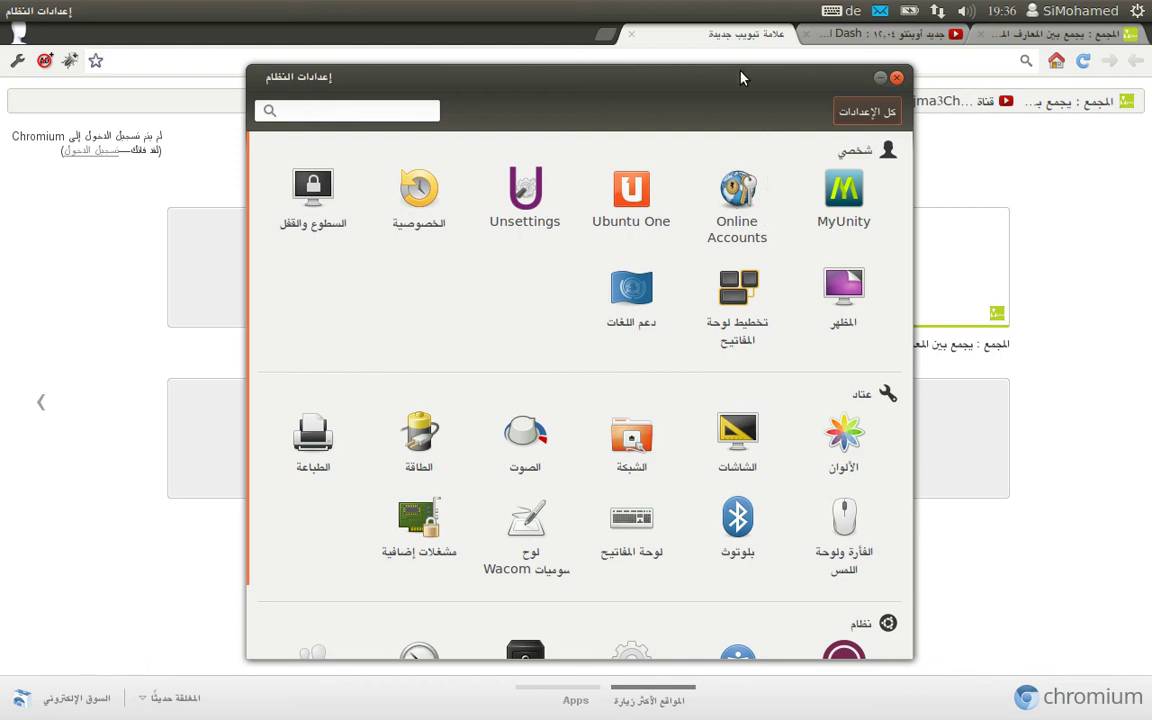
left_click_drag(741, 78, 739, 78)
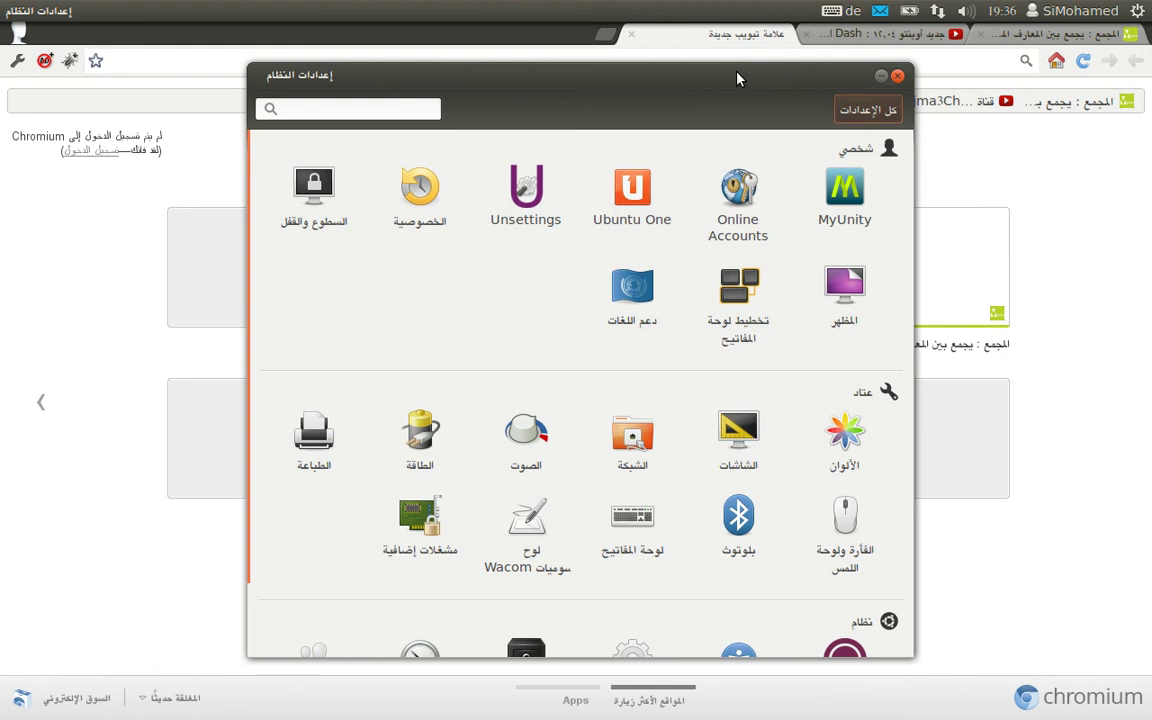
left_click_drag(737, 78, 731, 76)
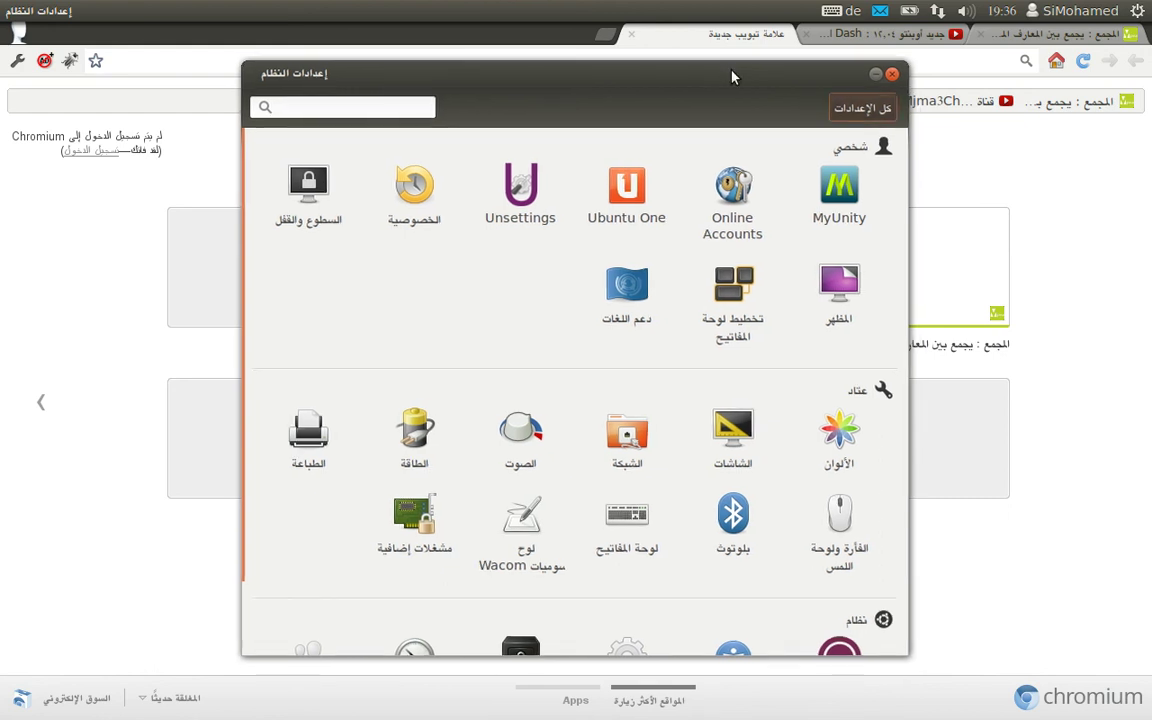
left_click(733, 195)
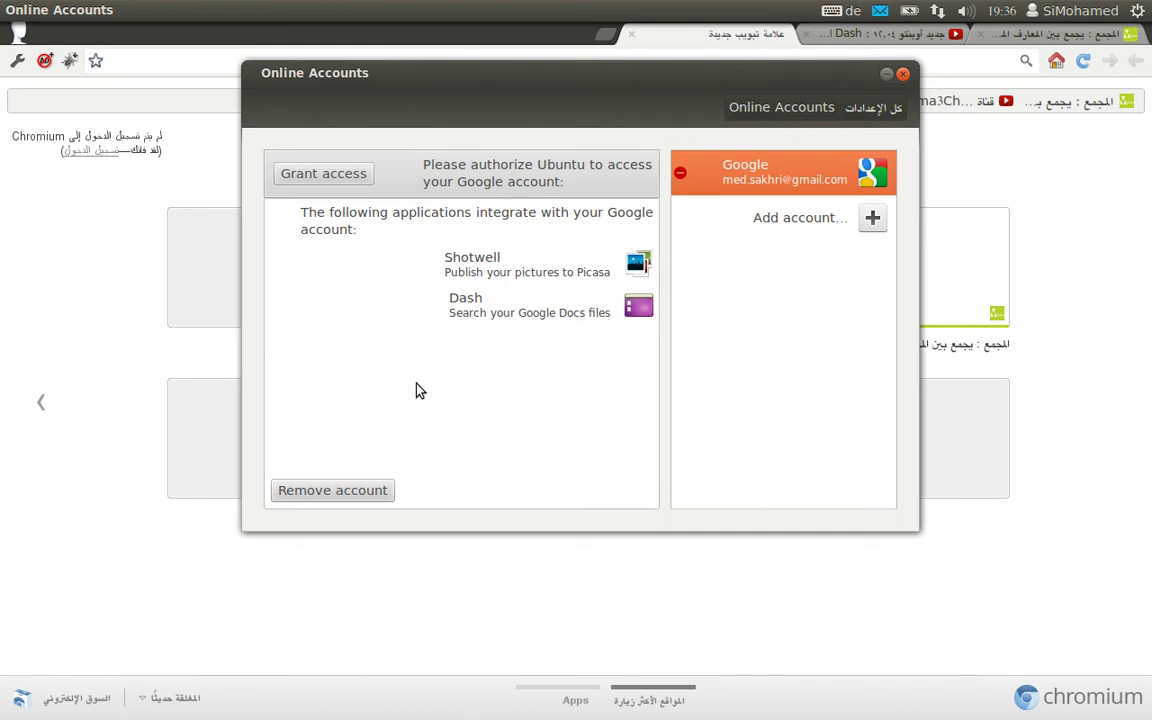
left_click(815, 218)
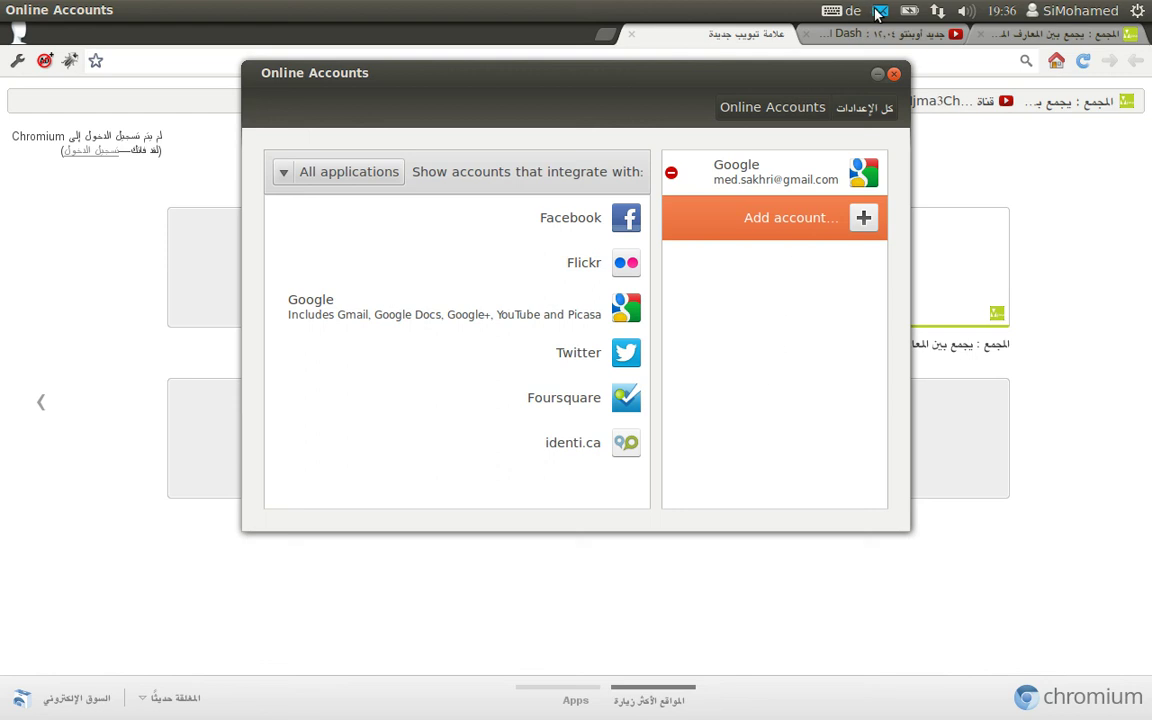
- Clear the Dash search, browse its Google Docs and photos categories, and close the Dash
left_click(12, 48)
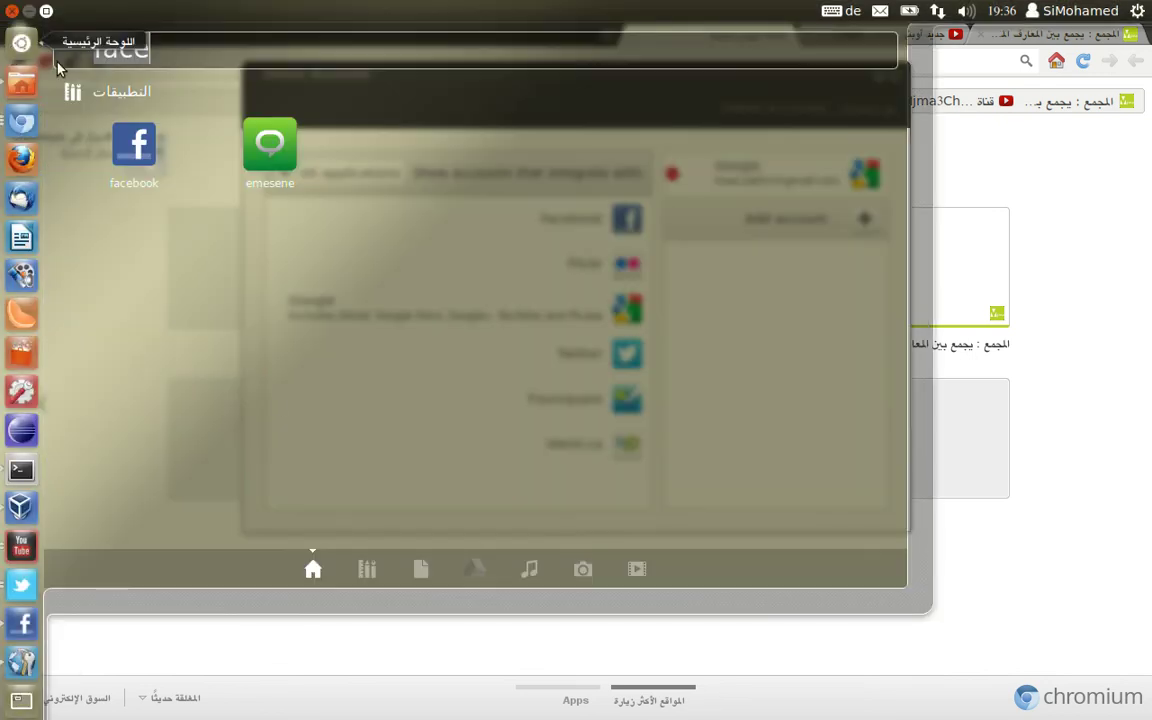
key("BackSpace")
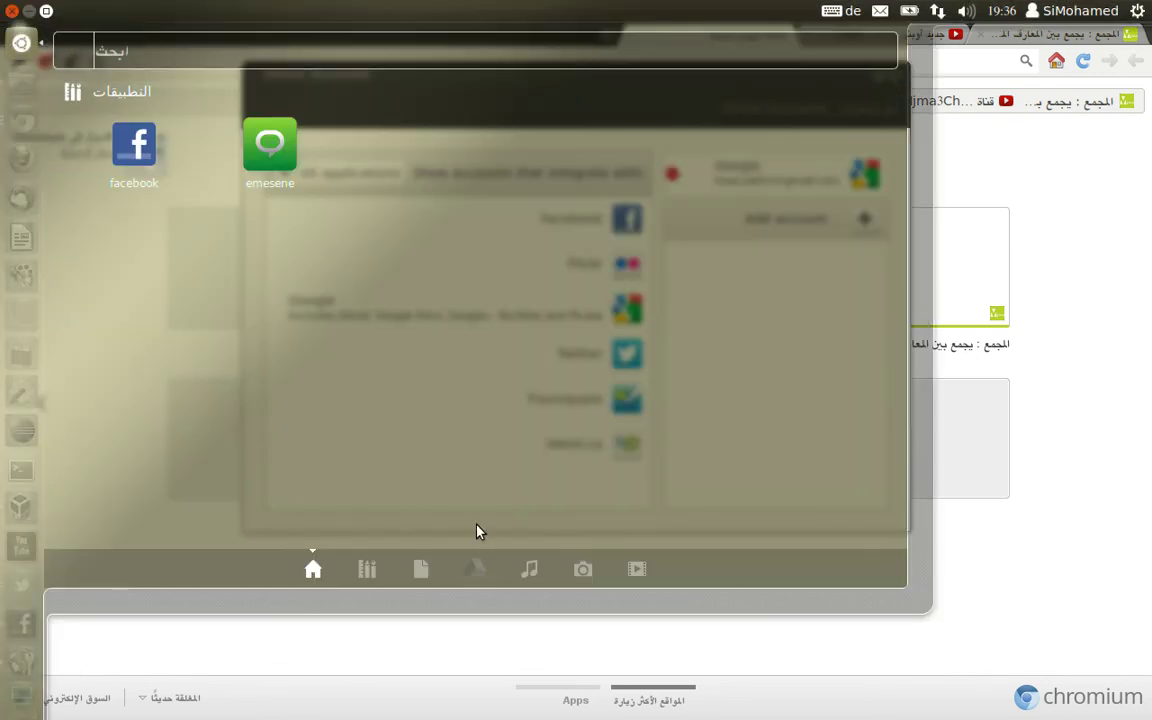
left_click(468, 566)
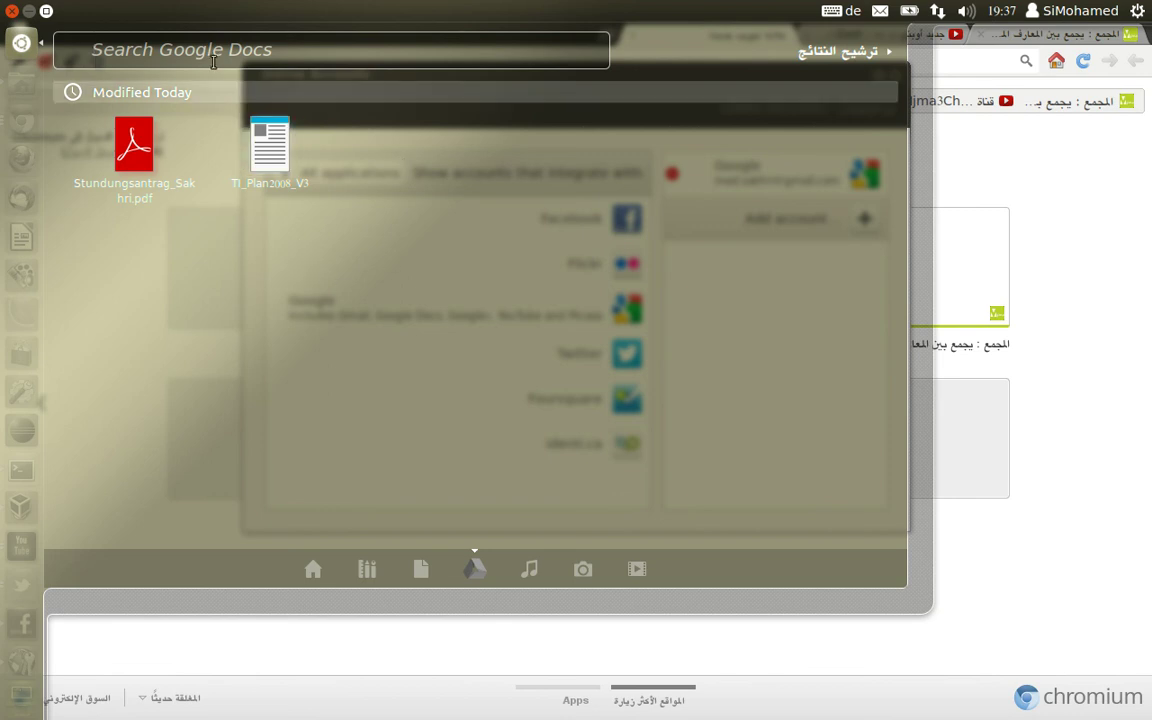
left_click(583, 570)
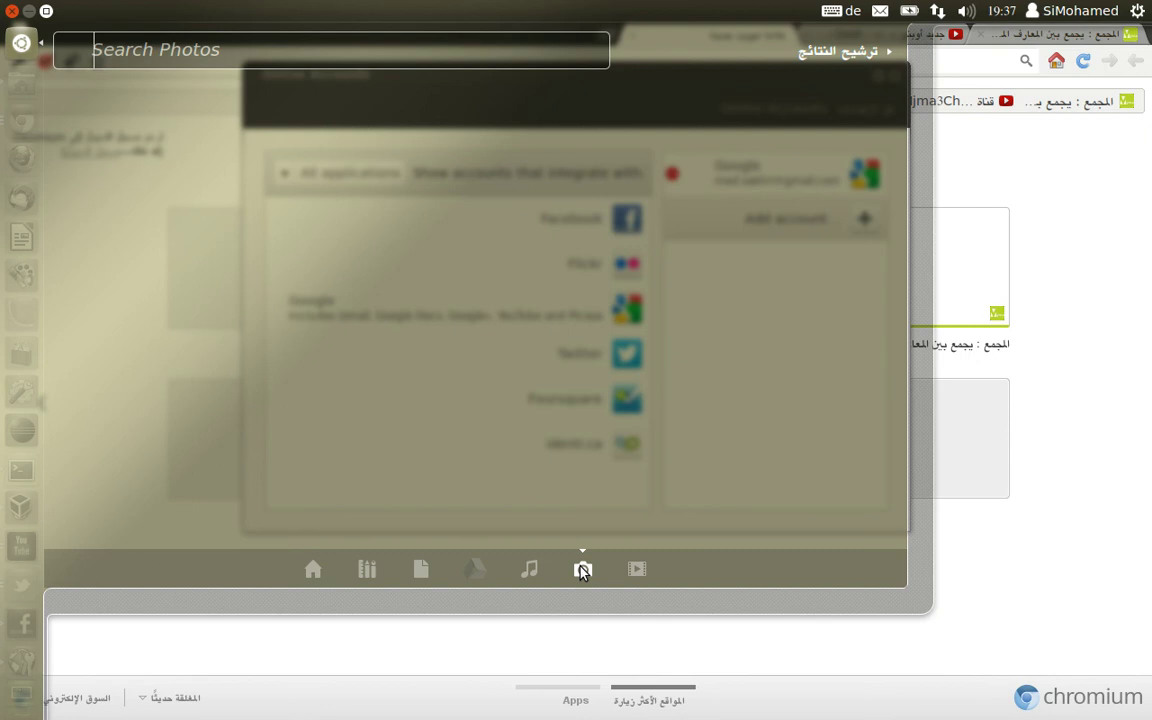
left_click(1049, 268)
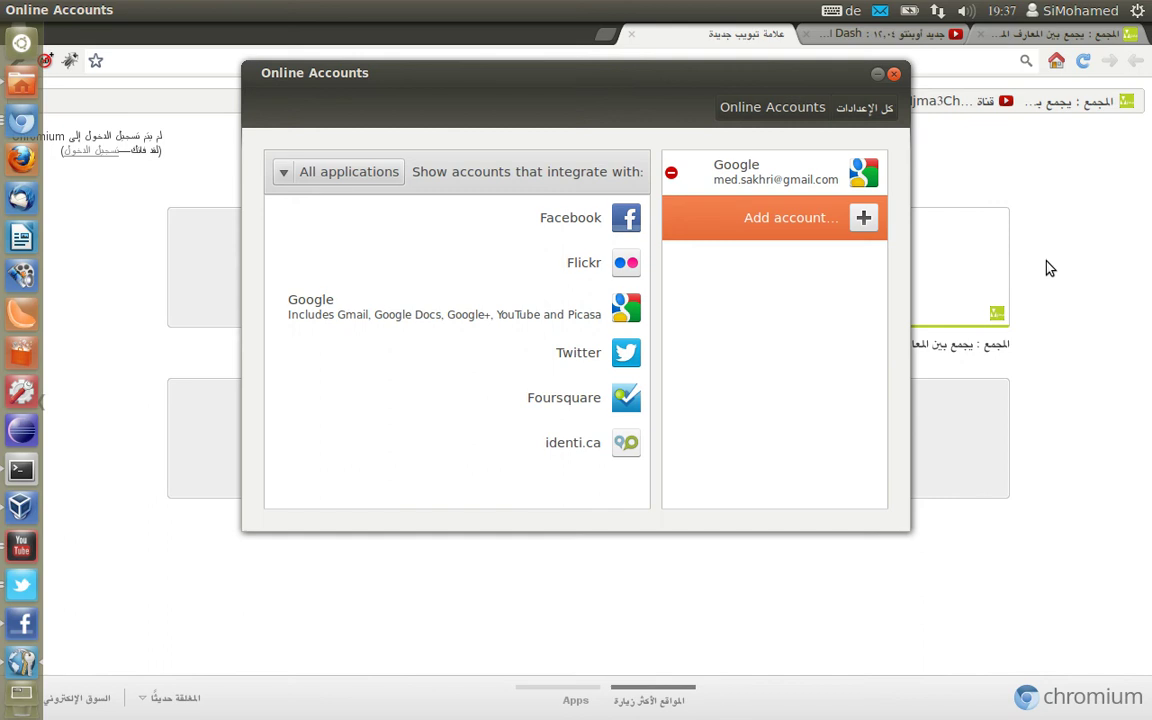
- Close Online Accounts and minimize the open windows to return to the Ubuntu virtual machine in VirtualBox
left_click(894, 75)
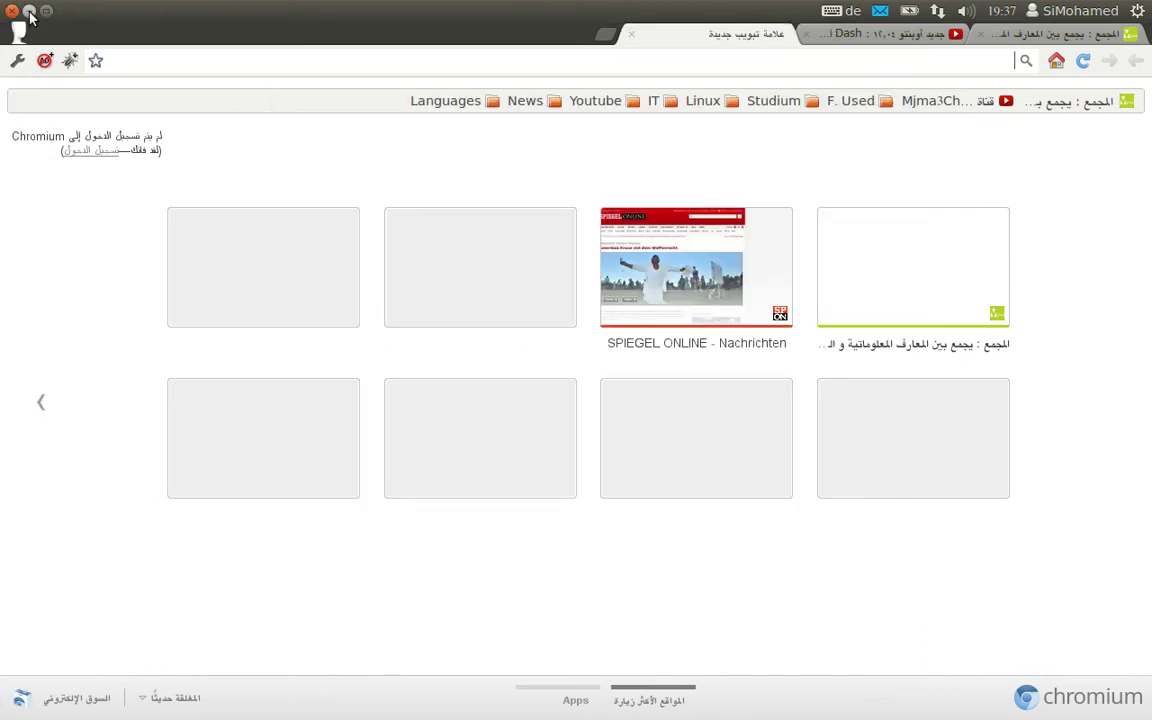
left_click(30, 12)
left_click(30, 12)
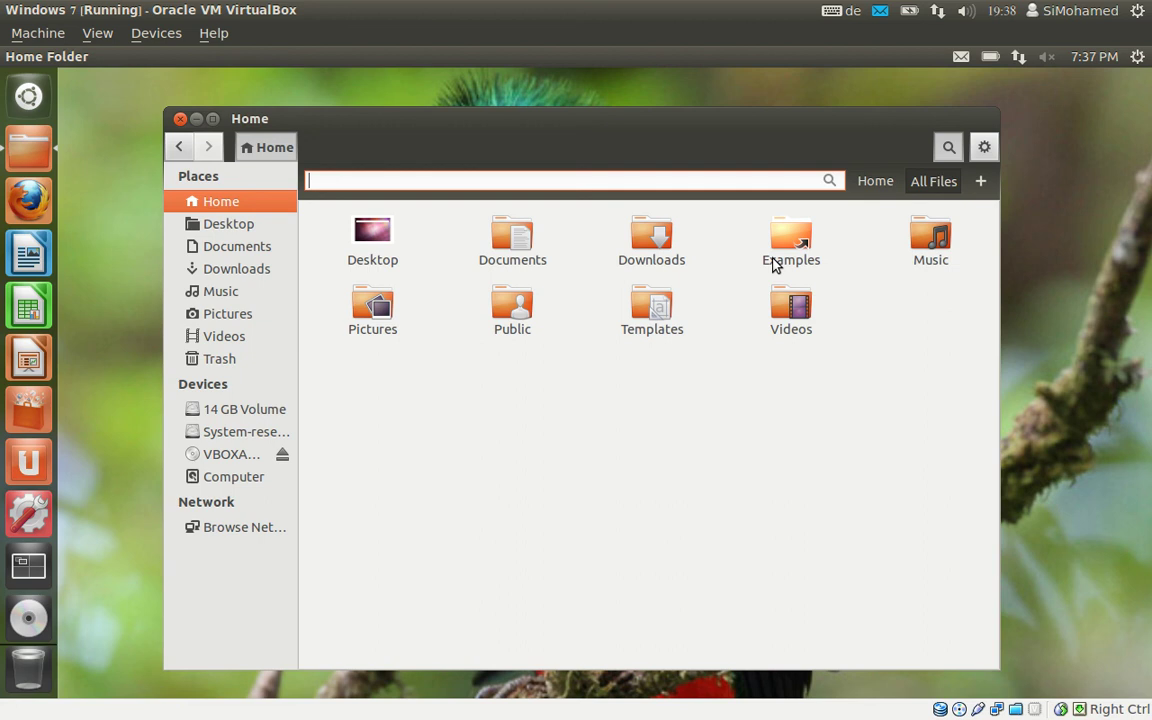
mouse_move(15, 470)
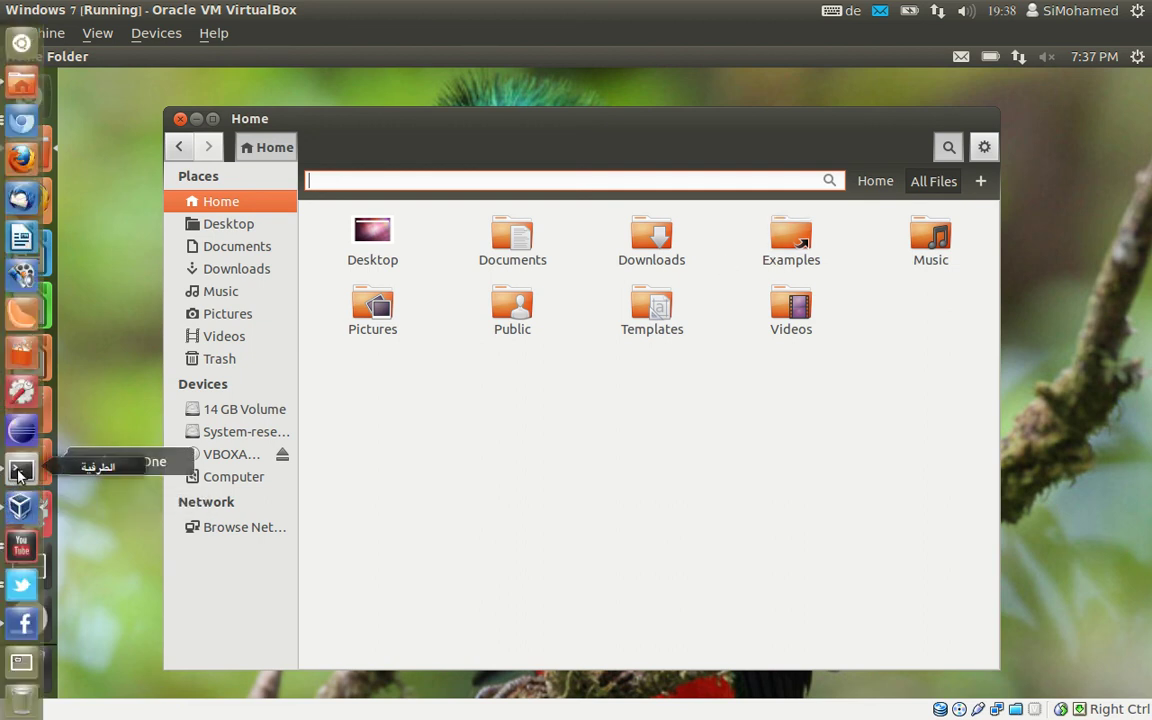